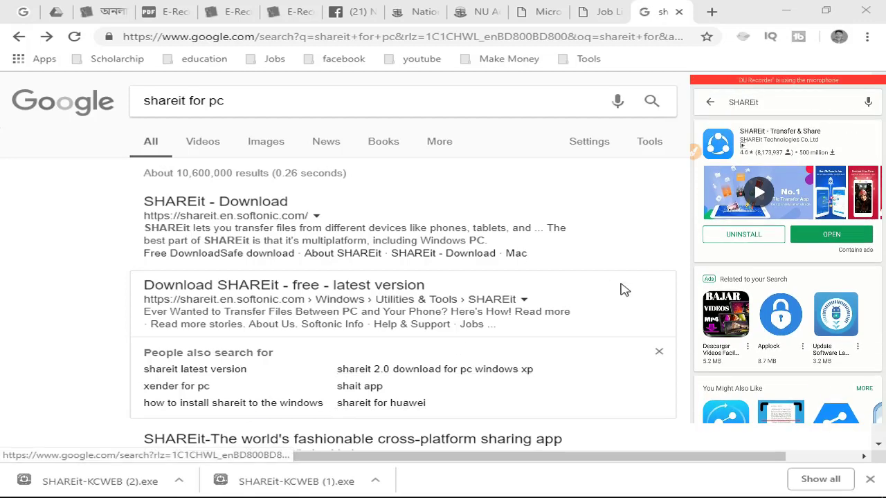
pyautogui.scroll(-3, 611, 312)
pyautogui.scroll(3, 618, 308)
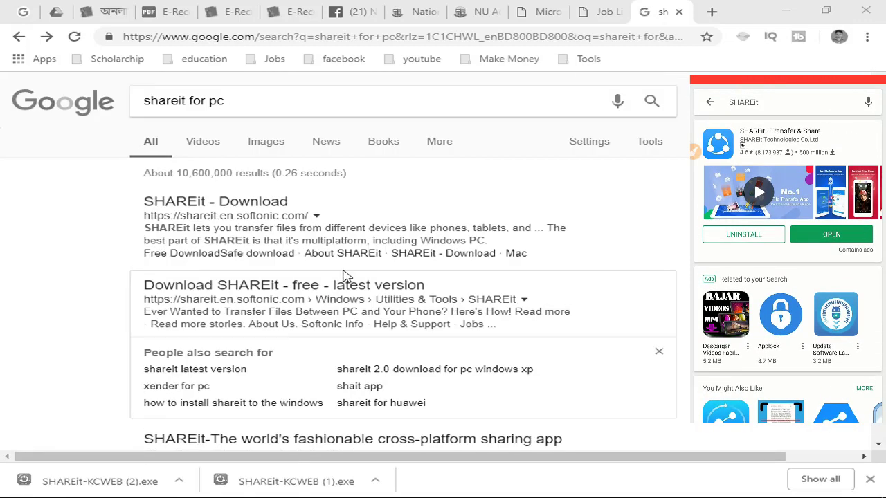
pyautogui.click(302, 100)
pyautogui.doubleClick(302, 100)
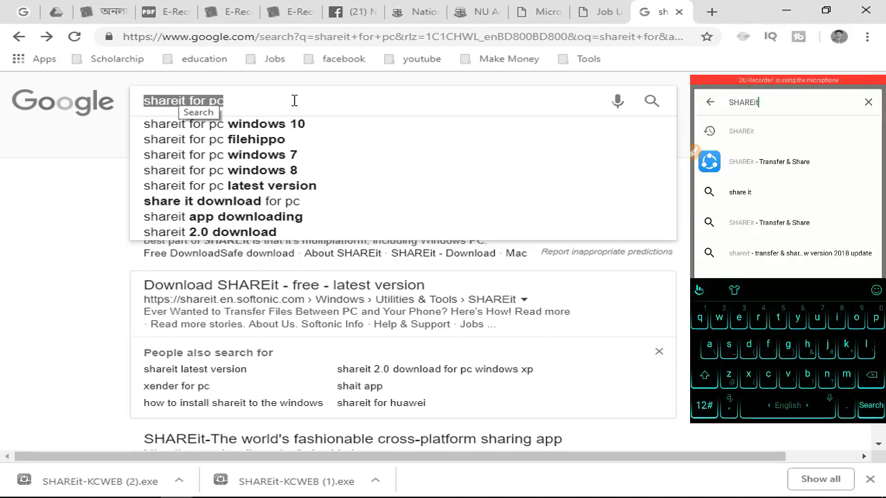
pyautogui.click(822, 192)
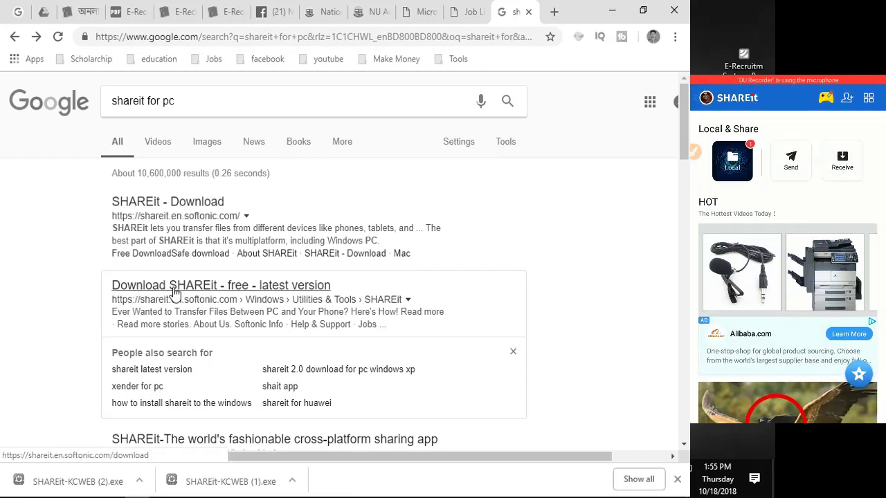
# - Open the Softonic search result "Download SHAREit - free - latest version" and start the alternative download of the Windows installer
pyautogui.click(204, 289)
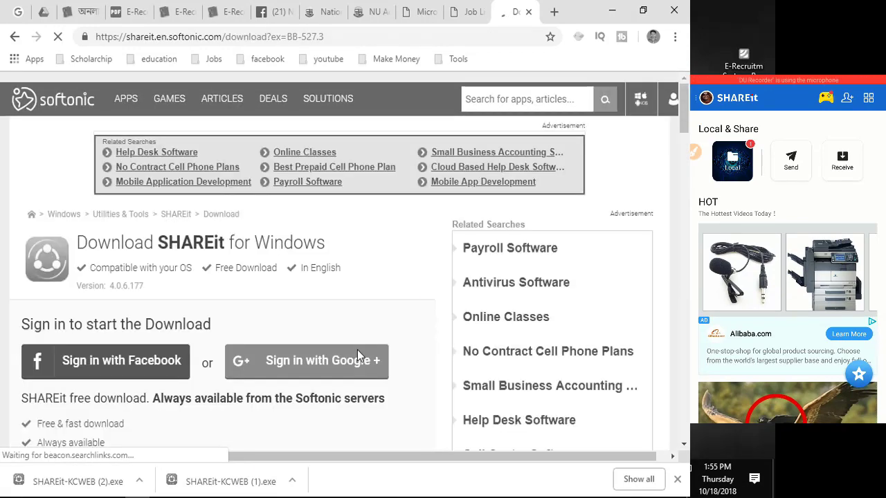
pyautogui.scroll(-2, 358, 356)
pyautogui.scroll(-2, 359, 356)
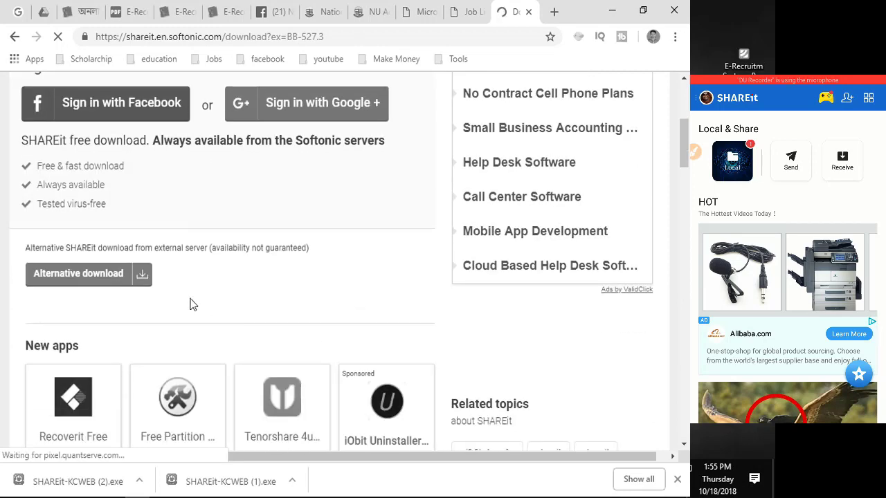
pyautogui.click(90, 274)
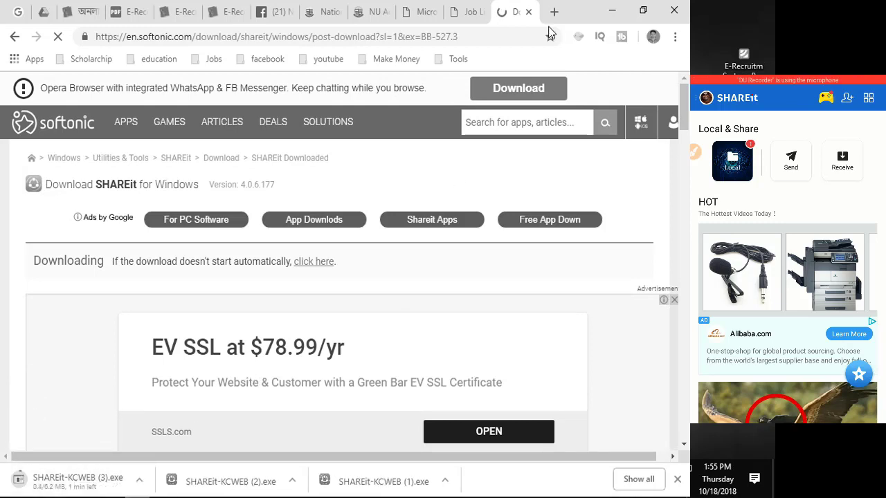
# - Minimize the browser and move the SHAREit installer up to a clear spot on the desktop
pyautogui.click(610, 11)
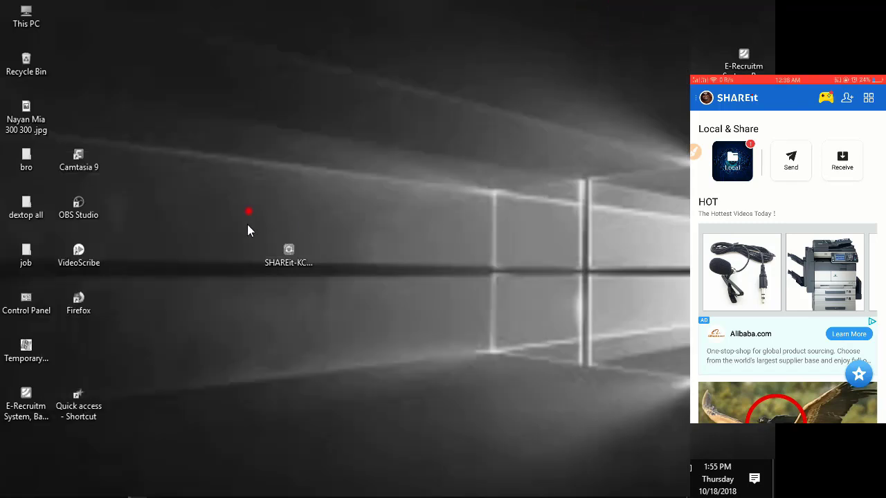
pyautogui.moveTo(288, 257); pyautogui.dragTo(349, 202)
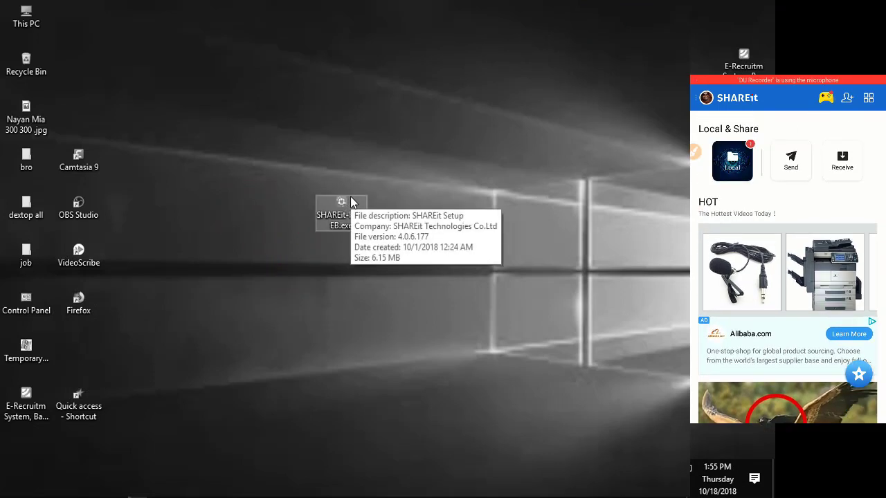
pyautogui.moveTo(281, 180); pyautogui.dragTo(391, 259)
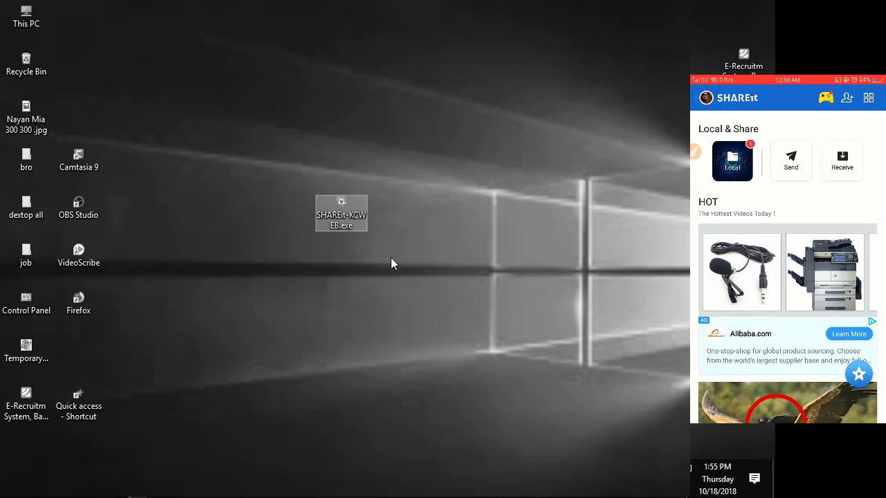
pyautogui.moveTo(267, 172); pyautogui.dragTo(416, 256)
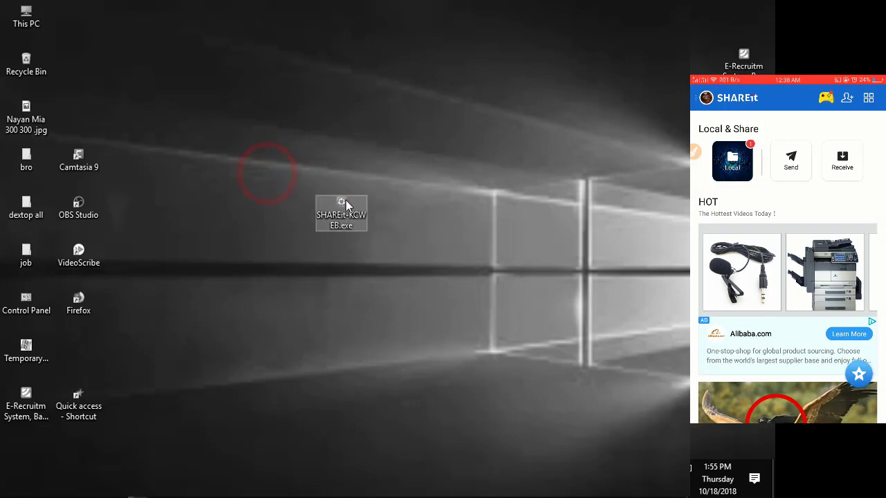
# - Run SHAREit-KCWEB.exe from the desktop and allow it to make changes to the device
pyautogui.doubleClick(346, 206)
pyautogui.click(392, 268)
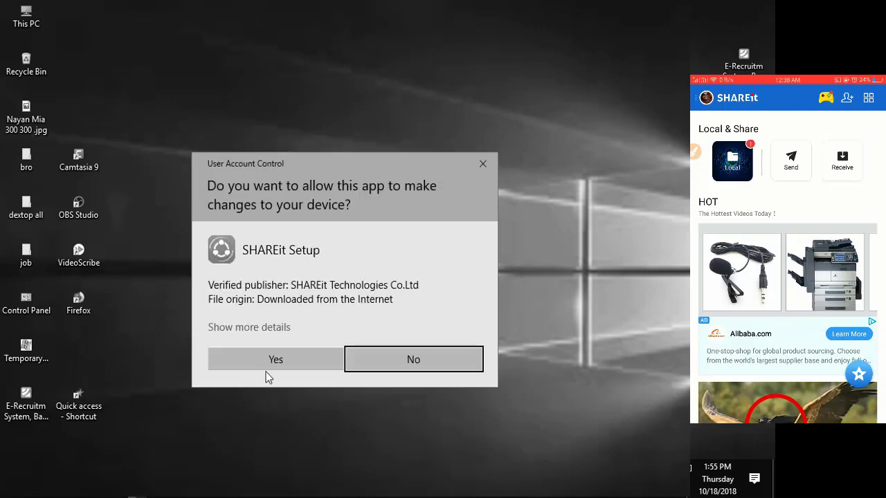
pyautogui.click(277, 358)
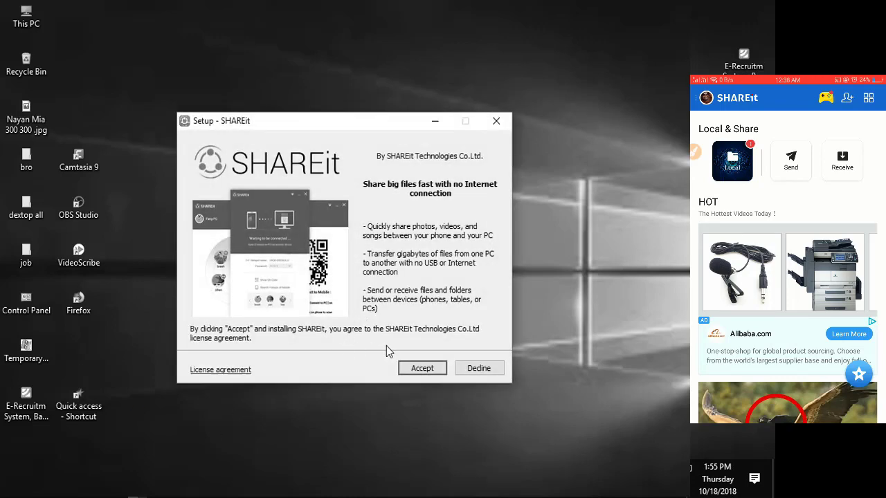
# - Accept the SHAREit license agreement to start the installation, and move the setup window higher on the desktop
pyautogui.click(421, 368)
pyautogui.click(420, 368)
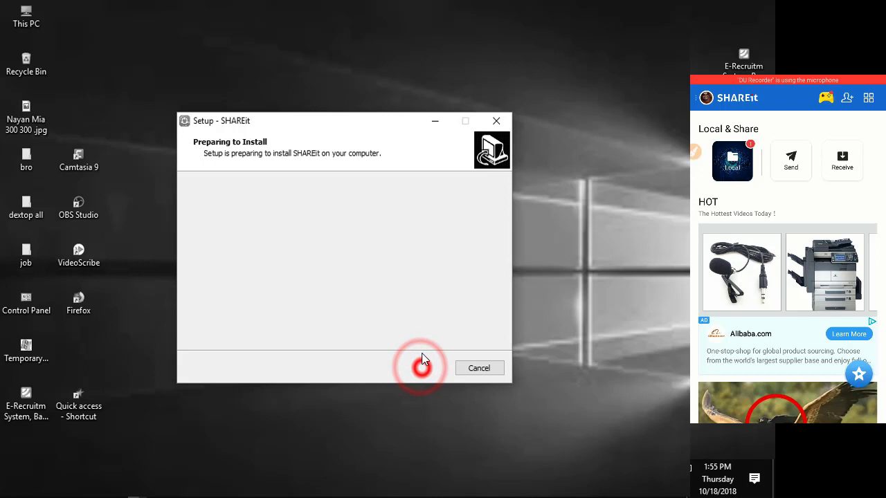
pyautogui.click(394, 135)
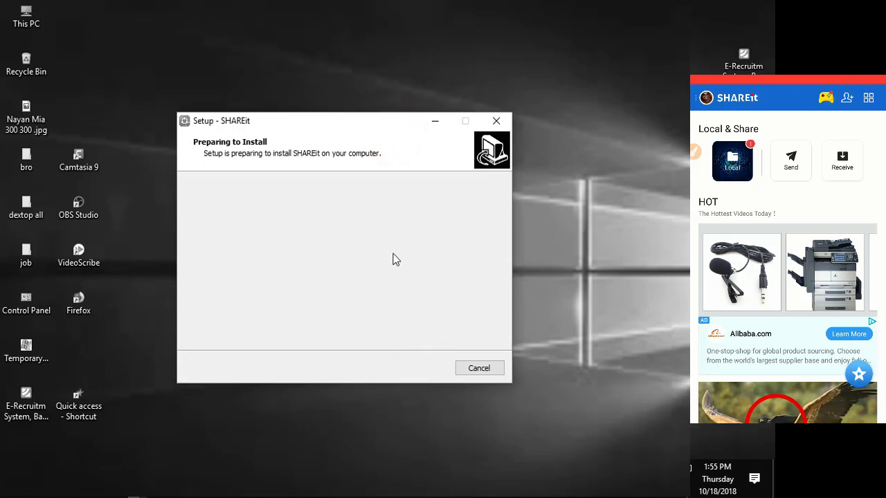
pyautogui.moveTo(366, 121); pyautogui.dragTo(348, 55)
pyautogui.click(349, 56)
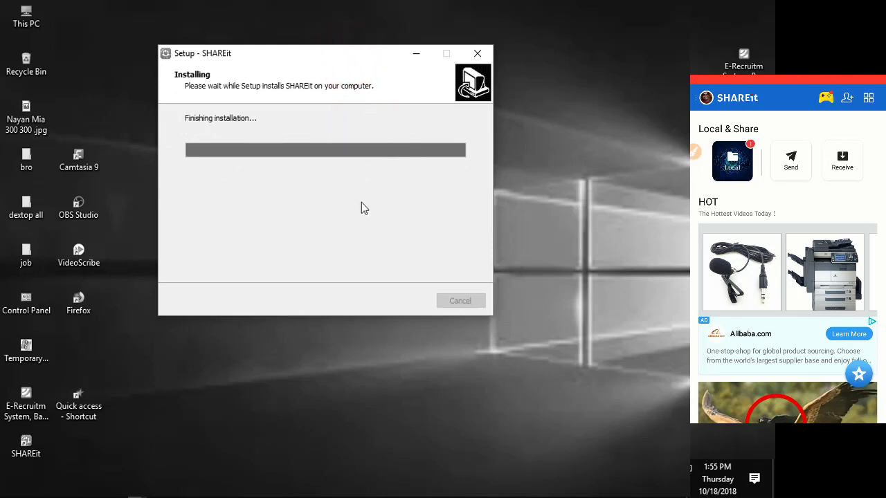
# - Launch SHAREit from its new desktop shortcut
pyautogui.doubleClick(48, 446)
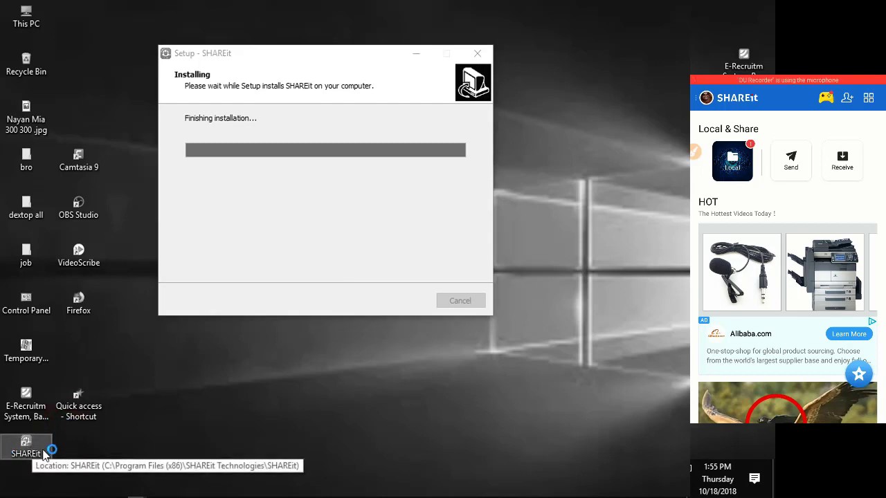
pyautogui.moveTo(67, 434); pyautogui.dragTo(7, 465)
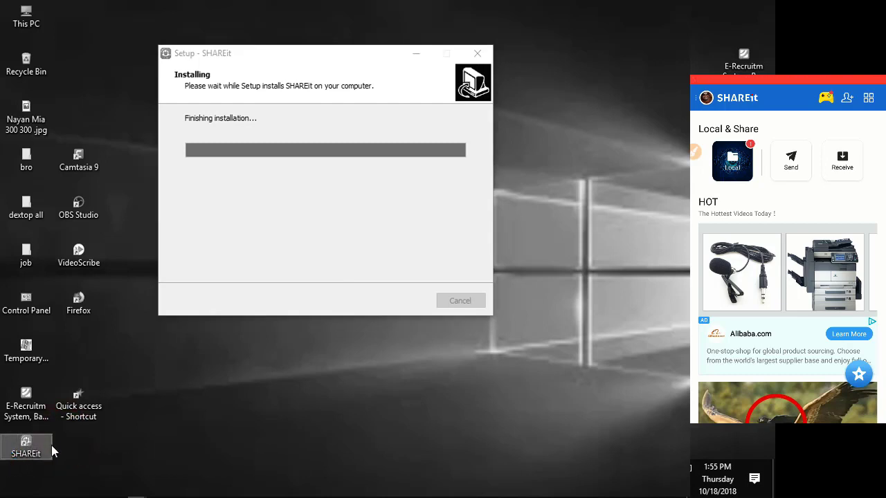
pyautogui.click(395, 299)
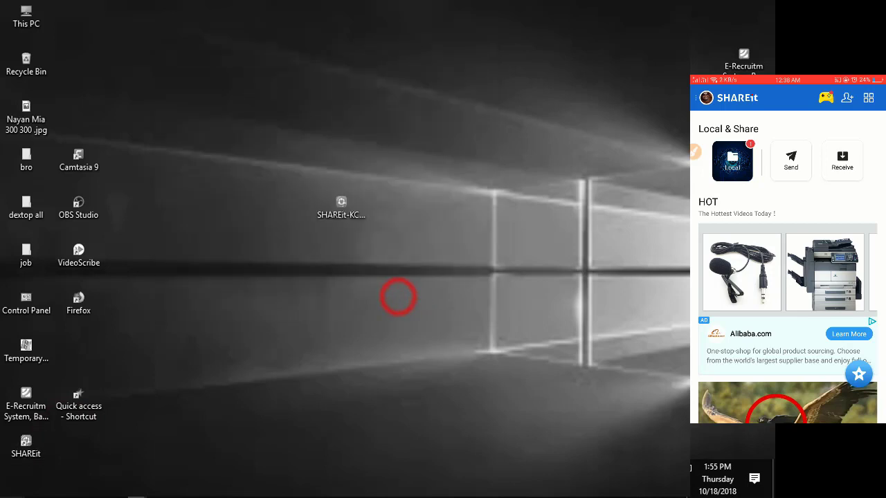
# - Rearrange the desktop, placing the SHAREit installer near the E-Recruitment shortcut and the SHAREit shortcut in the middle
pyautogui.click(332, 322)
pyautogui.moveTo(290, 176); pyautogui.dragTo(404, 266)
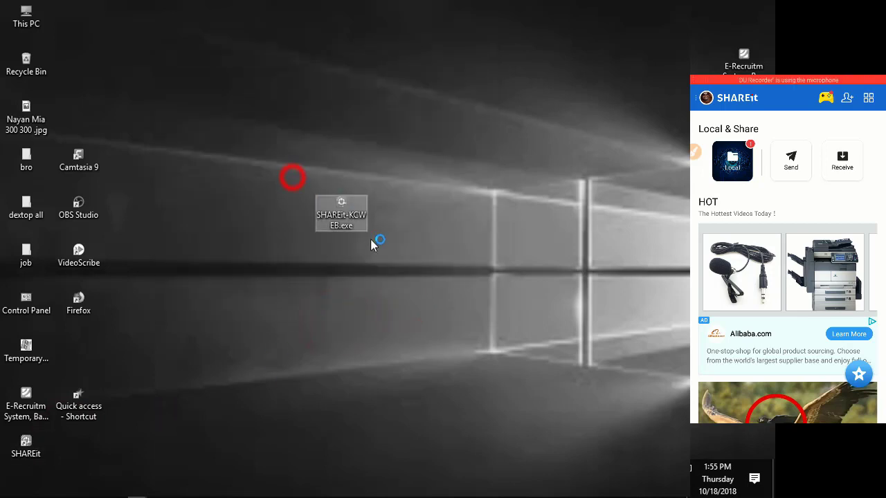
pyautogui.moveTo(366, 220); pyautogui.dragTo(623, 97)
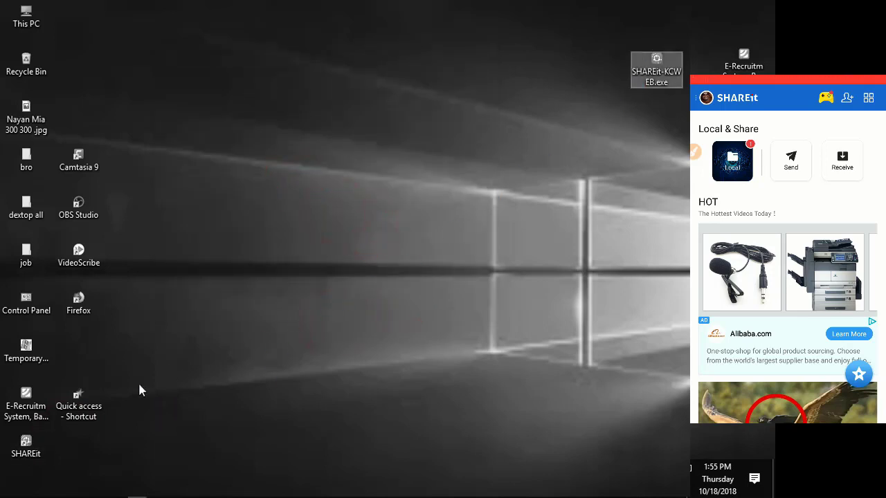
pyautogui.moveTo(23, 447); pyautogui.dragTo(367, 254)
pyautogui.click(348, 302)
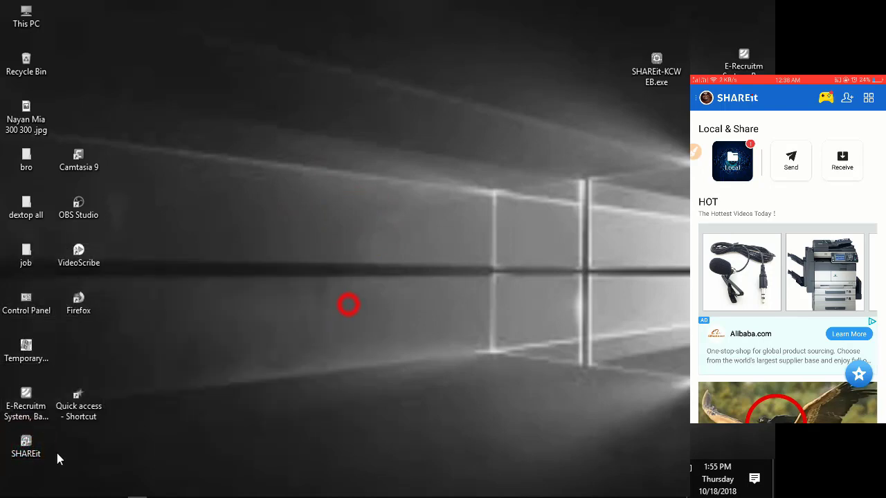
pyautogui.moveTo(32, 448); pyautogui.dragTo(392, 211)
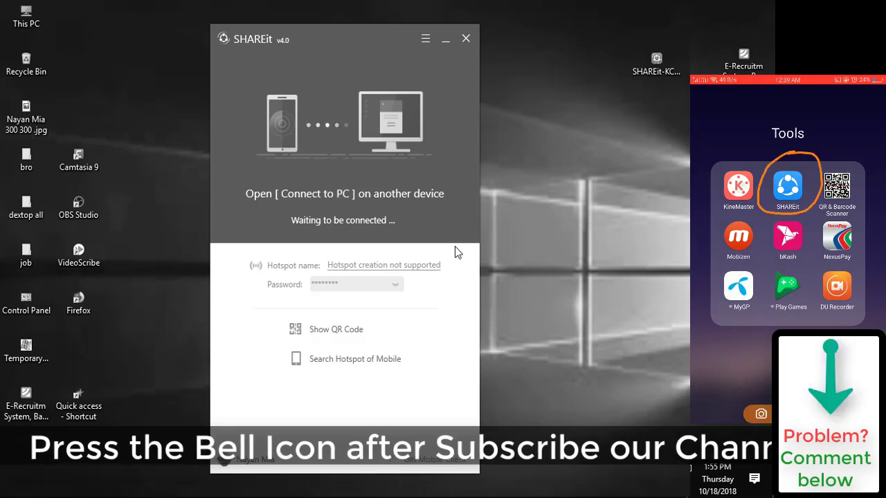
pyautogui.moveTo(332, 43); pyautogui.dragTo(121, 149)
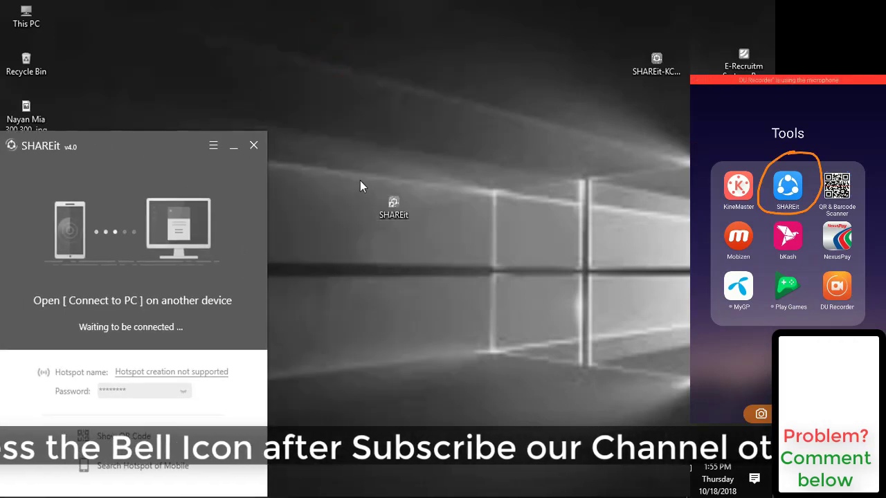
pyautogui.moveTo(360, 180); pyautogui.dragTo(512, 305)
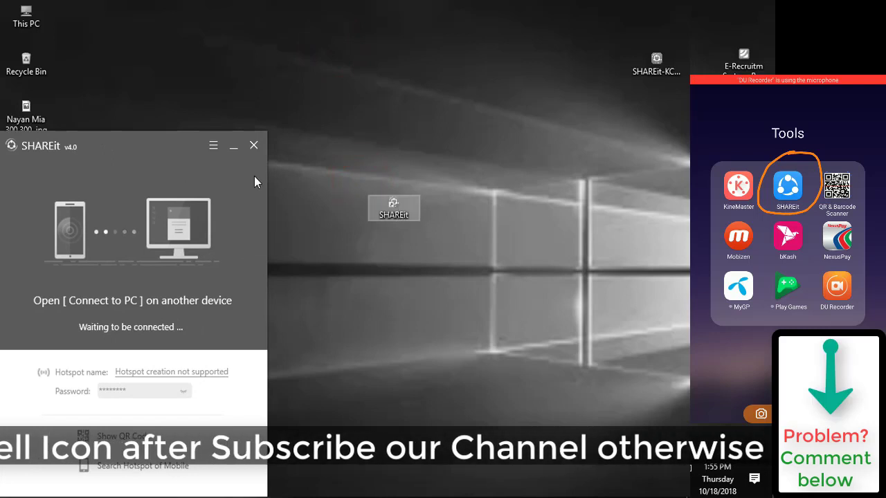
pyautogui.moveTo(119, 153); pyautogui.dragTo(343, 30)
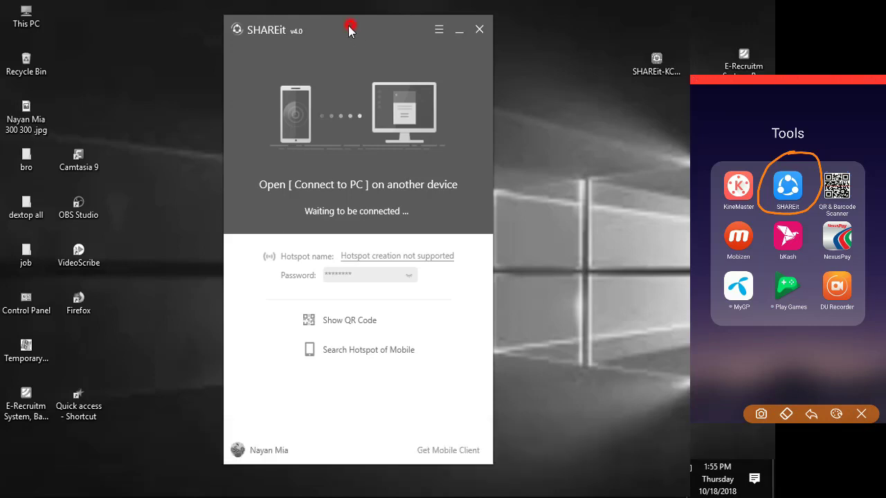
pyautogui.moveTo(348, 25)
pyautogui.mouseDown()
pyautogui.moveTo(347, 34)
pyautogui.moveTo(356, 33)
pyautogui.mouseUp()
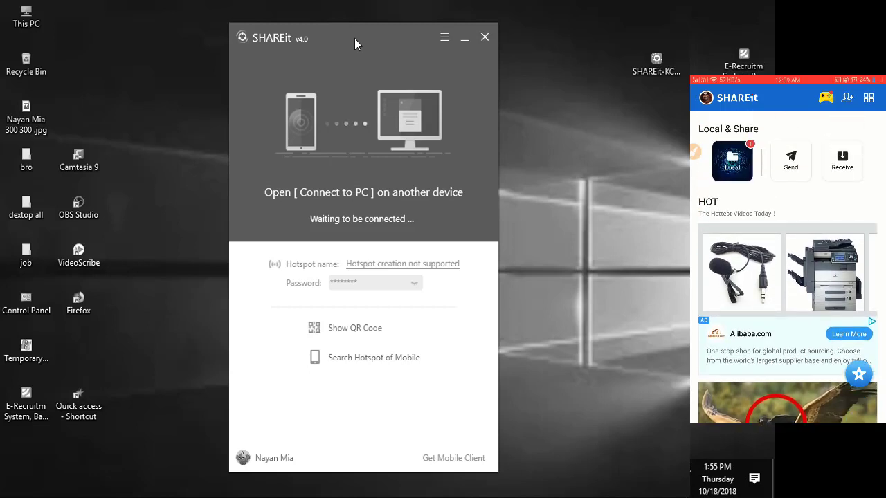
pyautogui.moveTo(346, 38); pyautogui.dragTo(274, 83)
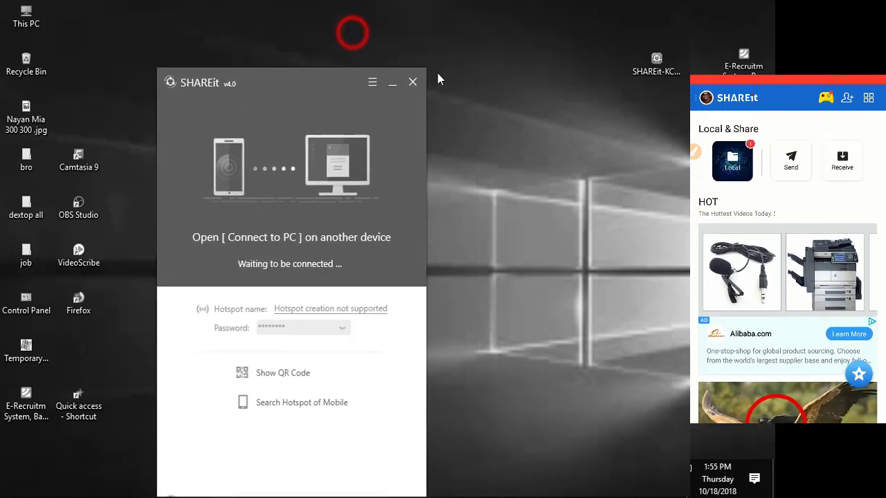
# - Close SHAREit, reopen it from the desktop shortcut, and shift its window slightly aside
pyautogui.click(413, 81)
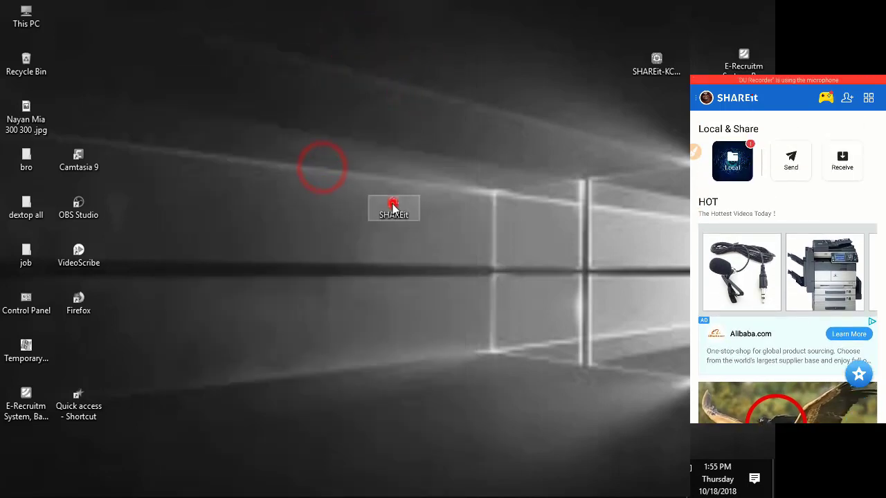
pyautogui.doubleClick(393, 206)
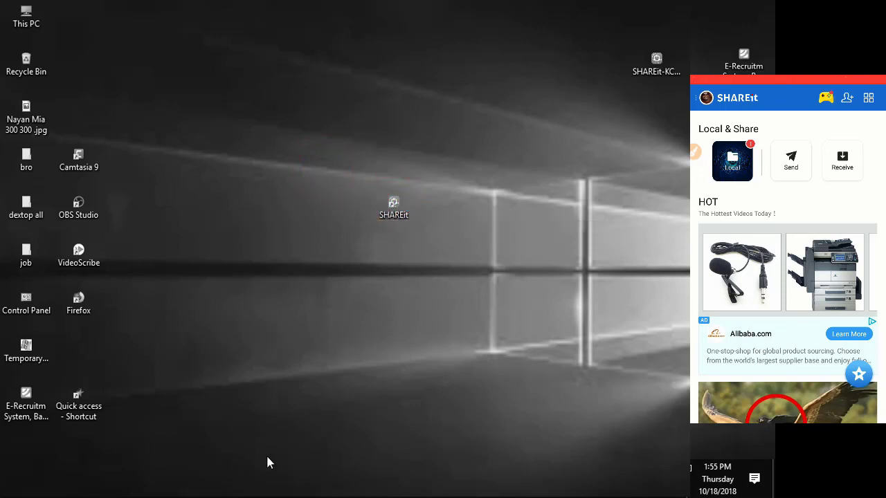
pyautogui.moveTo(338, 35); pyautogui.dragTo(285, 43)
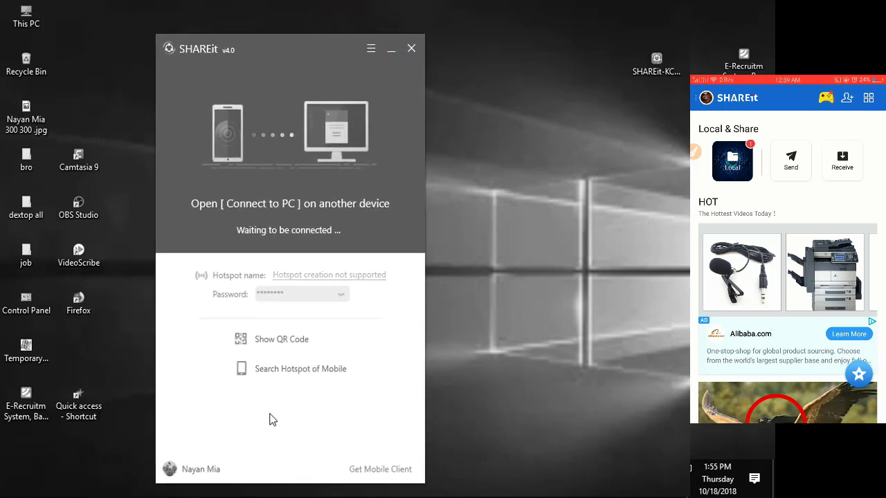
# - Open the SHAREit settings, review the device name and the folder for received files, and save the settings
pyautogui.click(197, 469)
pyautogui.click(237, 136)
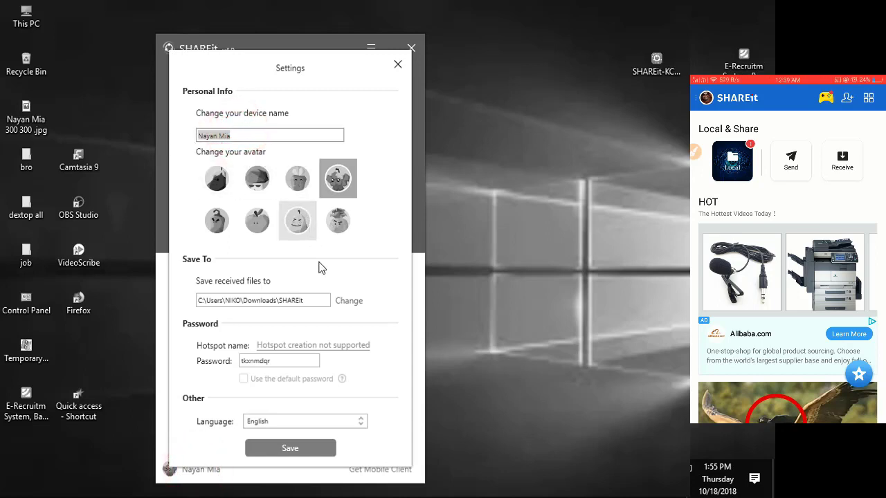
pyautogui.click(309, 301)
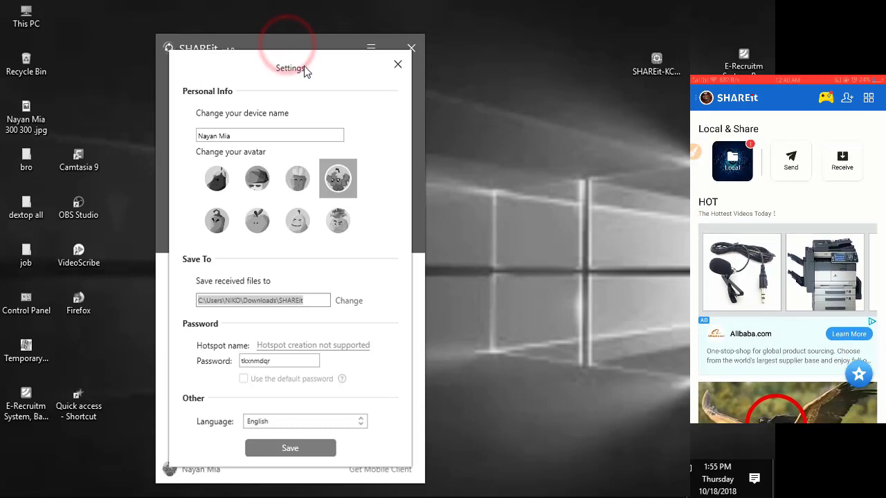
pyautogui.moveTo(305, 72); pyautogui.dragTo(310, 57)
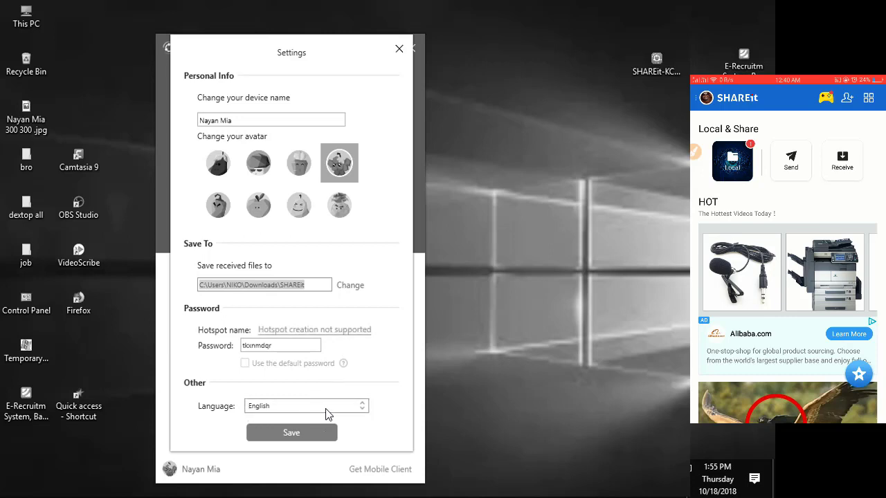
pyautogui.click(287, 430)
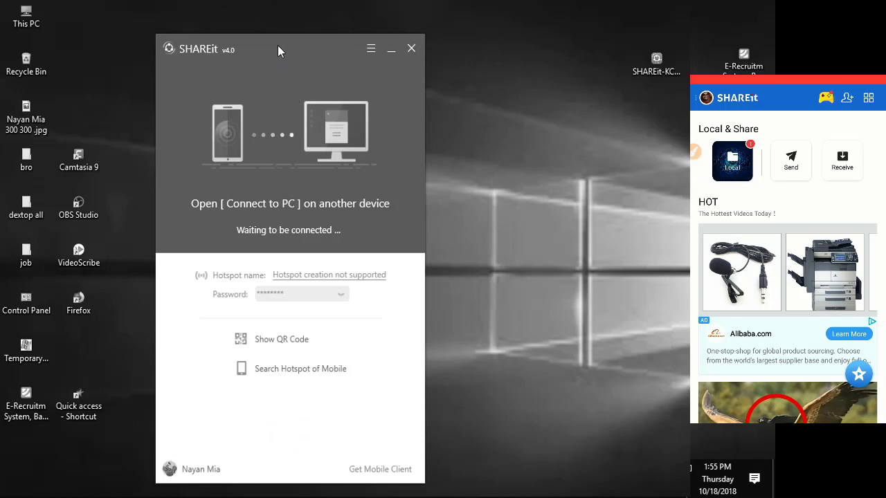
pyautogui.moveTo(276, 47); pyautogui.dragTo(281, 59)
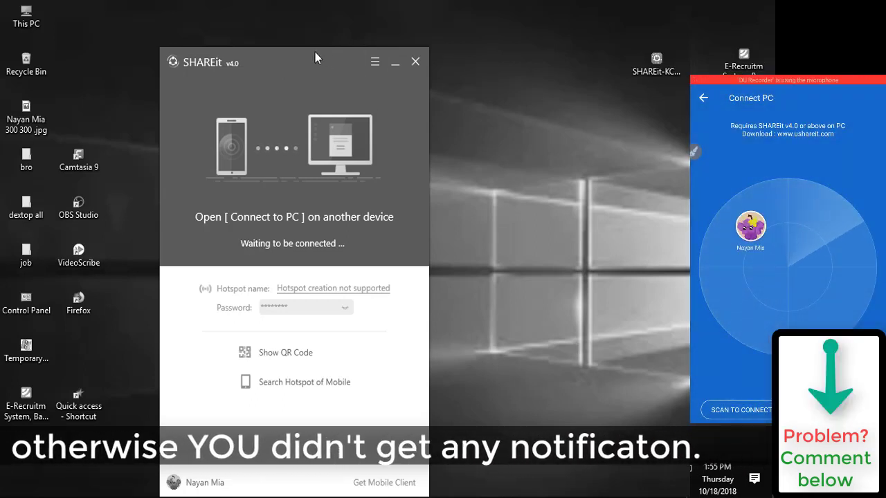
# - Reposition the SHAREit window, remove the space from the device name in the settings, and save the change
pyautogui.moveTo(315, 52); pyautogui.dragTo(299, 31)
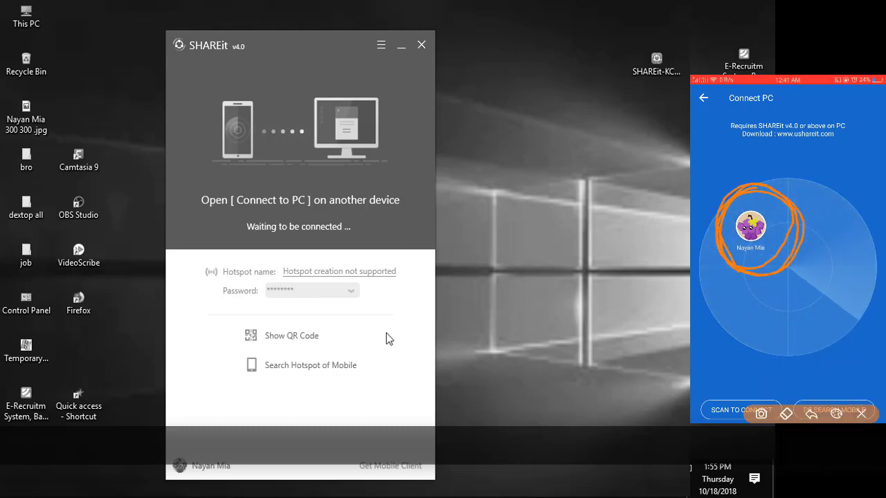
pyautogui.click(210, 468)
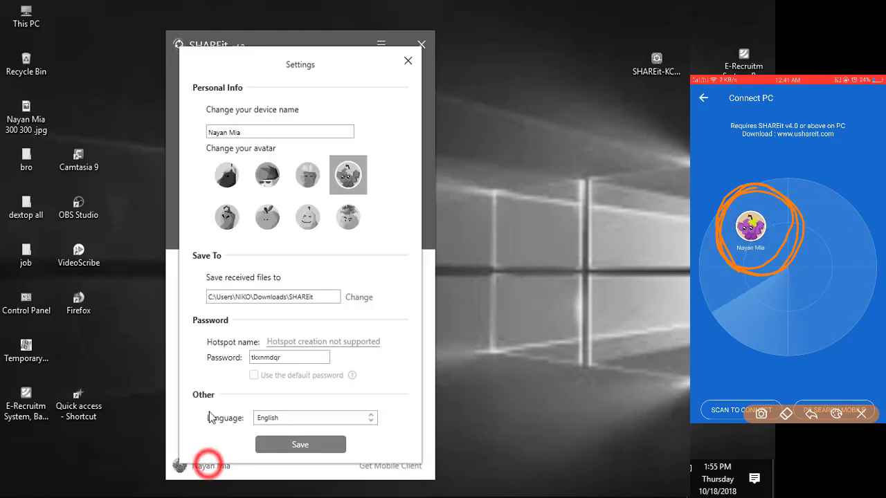
pyautogui.click(257, 132)
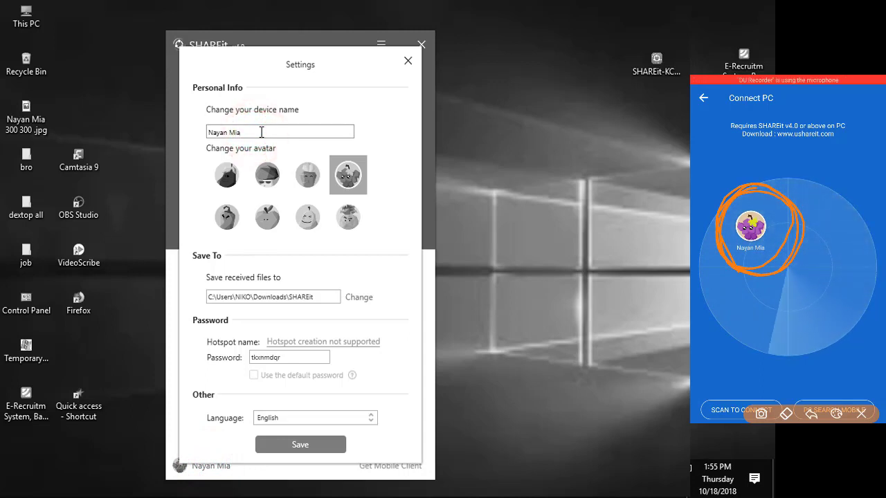
pyautogui.press('Left')
pyautogui.press('Left')
pyautogui.press('Left')
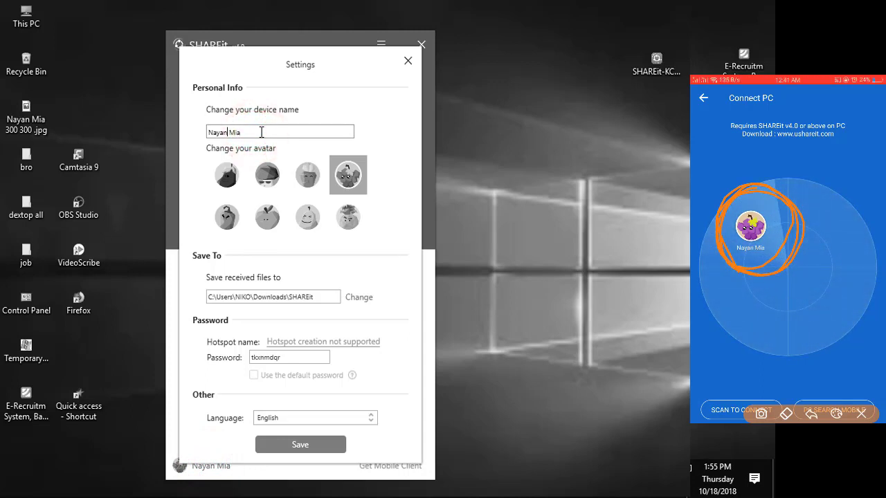
pyautogui.press('BackSpace')
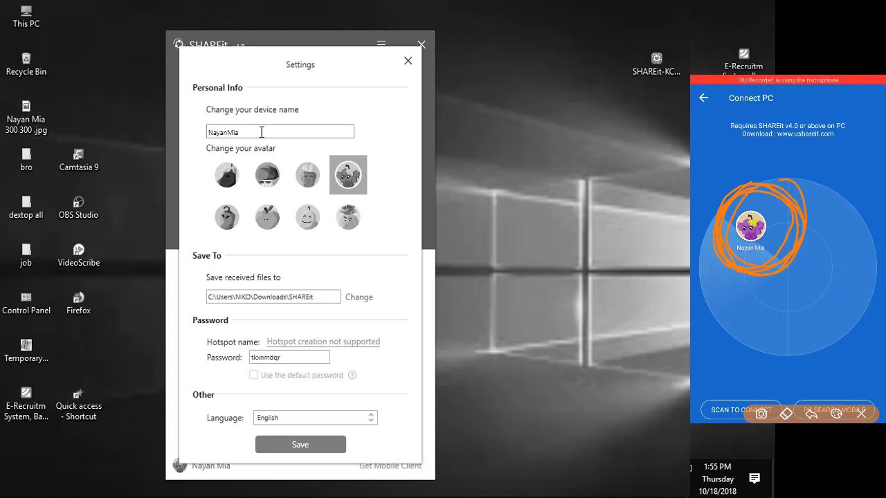
pyautogui.click(299, 444)
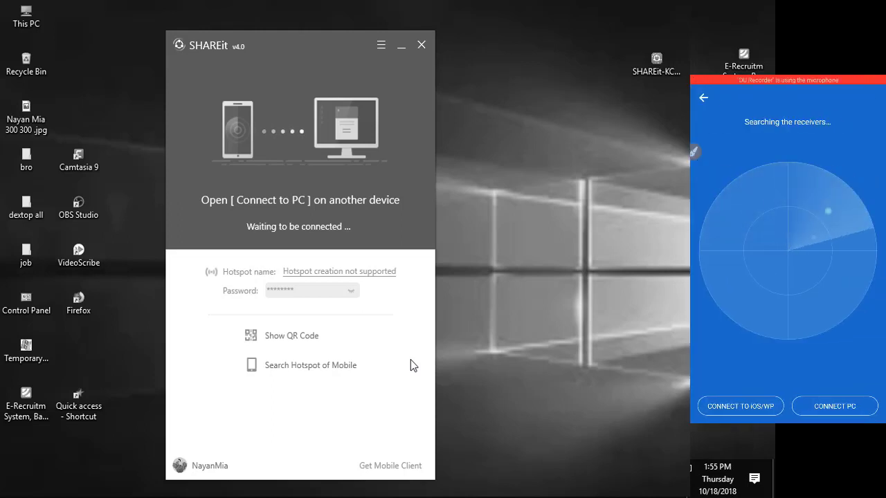
# - Shift the SHAREit window aside and open the containing folder of the received Aashayein audio file
pyautogui.moveTo(291, 39); pyautogui.dragTo(324, 45)
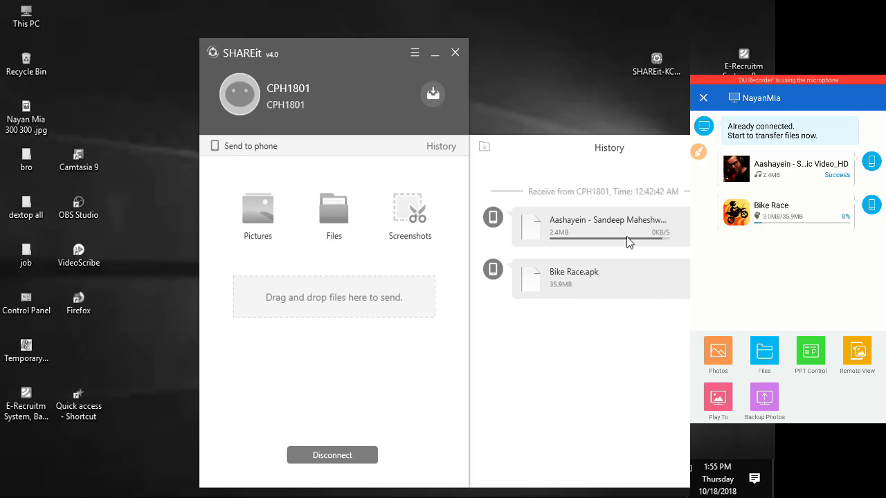
pyautogui.moveTo(355, 62); pyautogui.dragTo(259, 47)
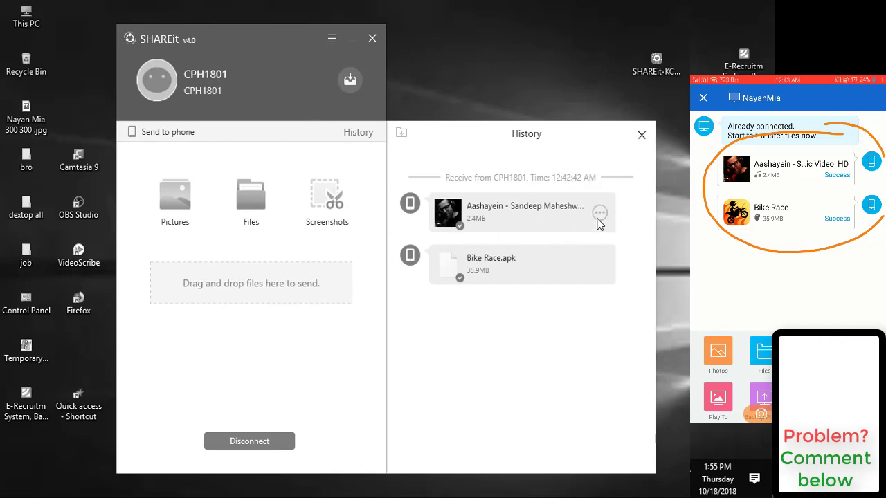
pyautogui.click(600, 214)
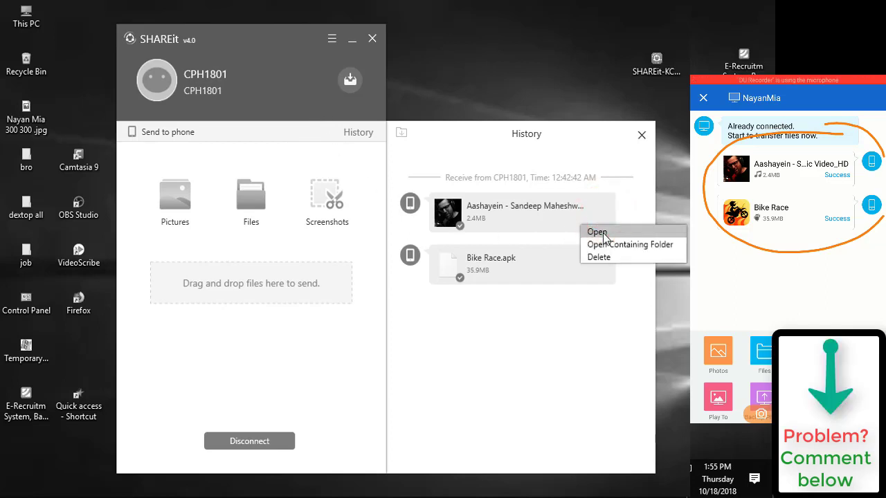
pyautogui.click(601, 207)
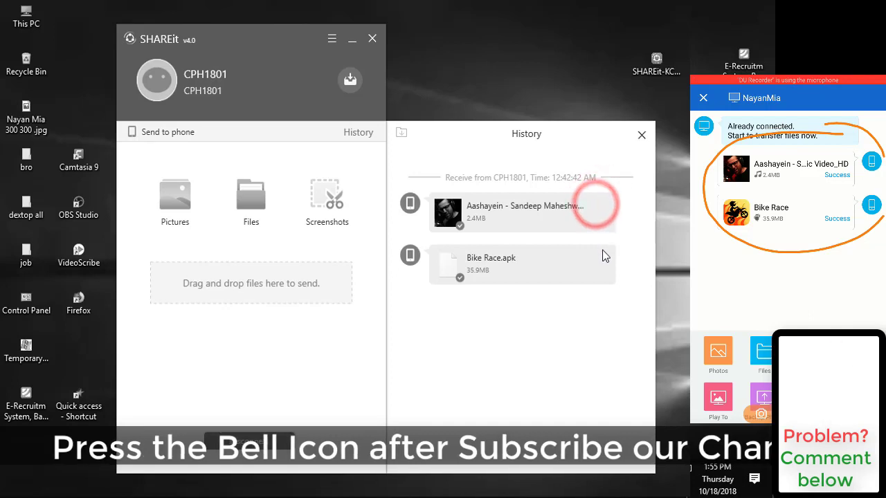
pyautogui.moveTo(604, 263)
pyautogui.click(599, 211)
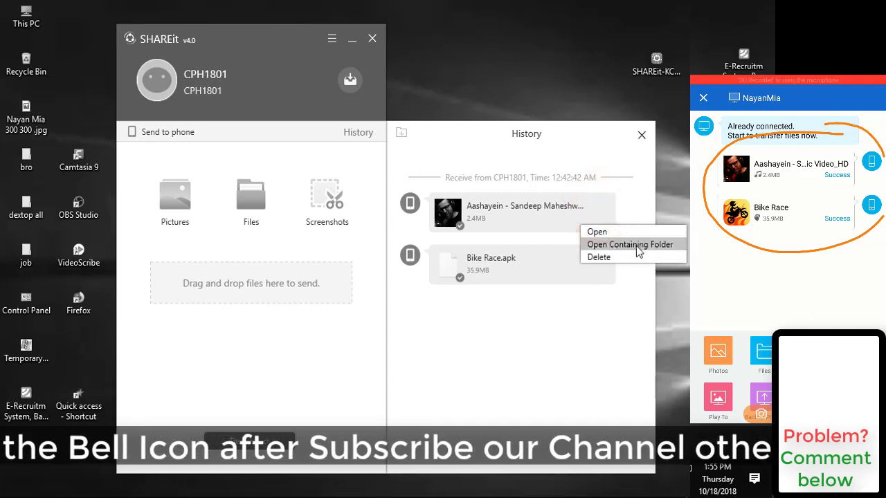
pyautogui.click(635, 245)
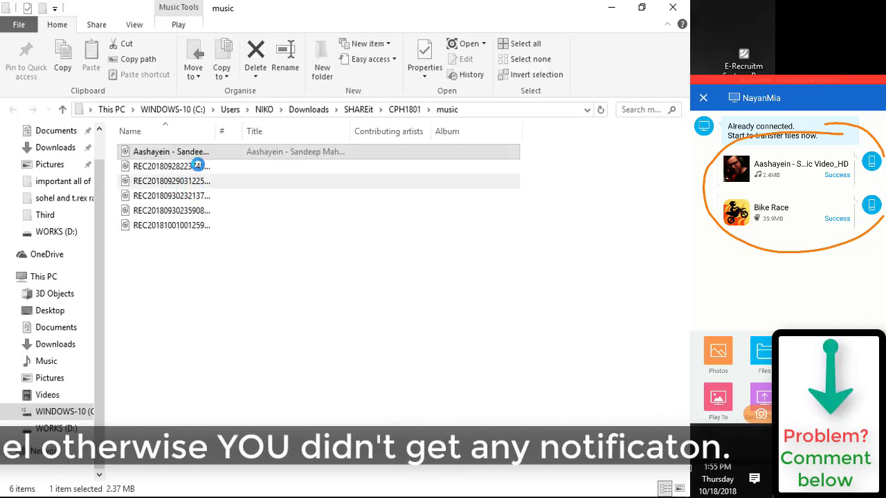
# - Look over the audio files in the received music folder and close the folder
pyautogui.moveTo(173, 255); pyautogui.dragTo(227, 147)
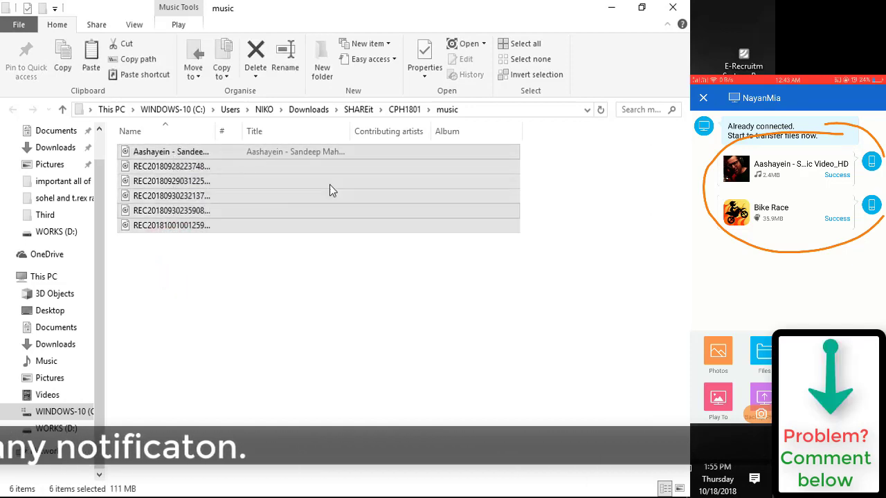
pyautogui.click(182, 152)
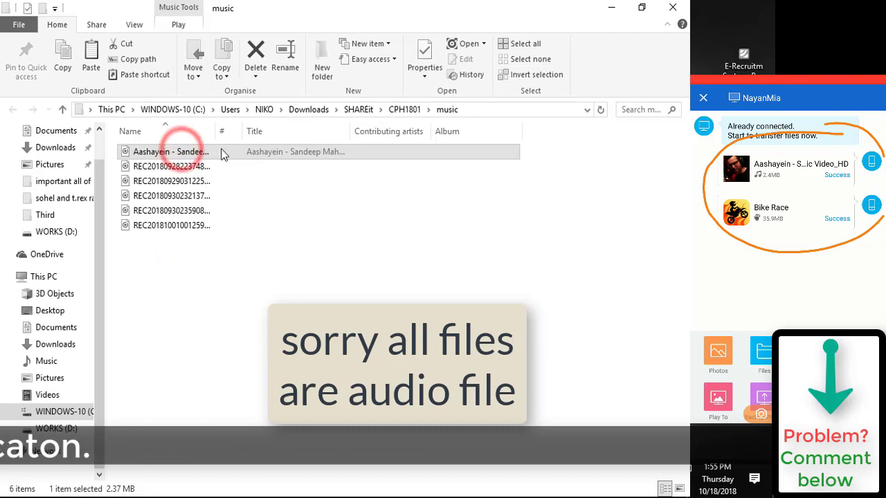
pyautogui.moveTo(146, 244); pyautogui.dragTo(202, 169)
pyautogui.click(672, 7)
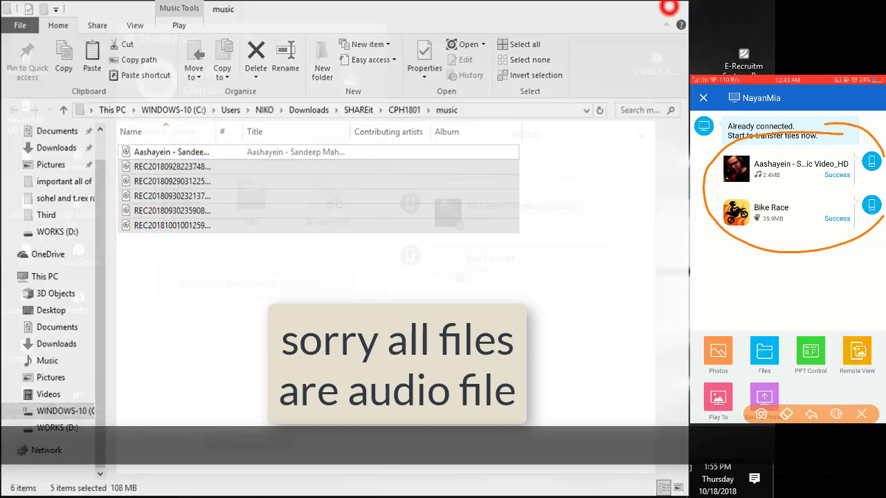
# - Check the options for the received Bike Race.apk, then inspect SHAREit's received-files folder with its device subfolders and close it
pyautogui.rightClick(601, 268)
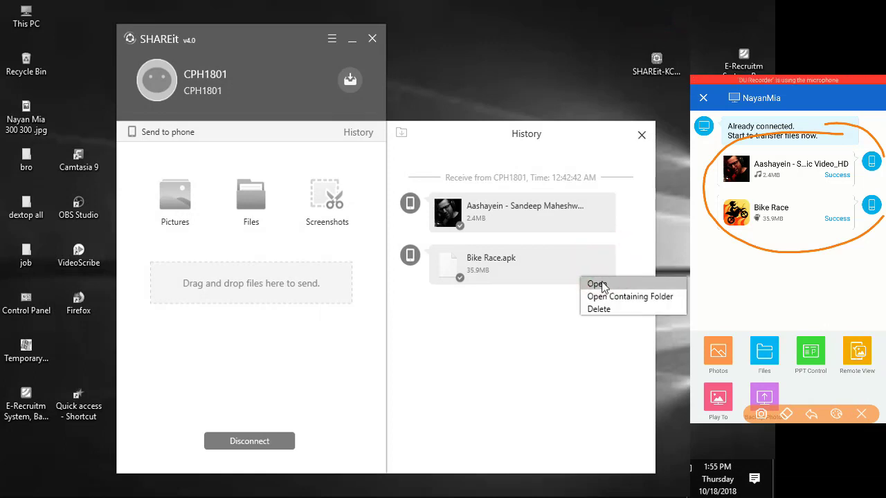
pyautogui.click(469, 338)
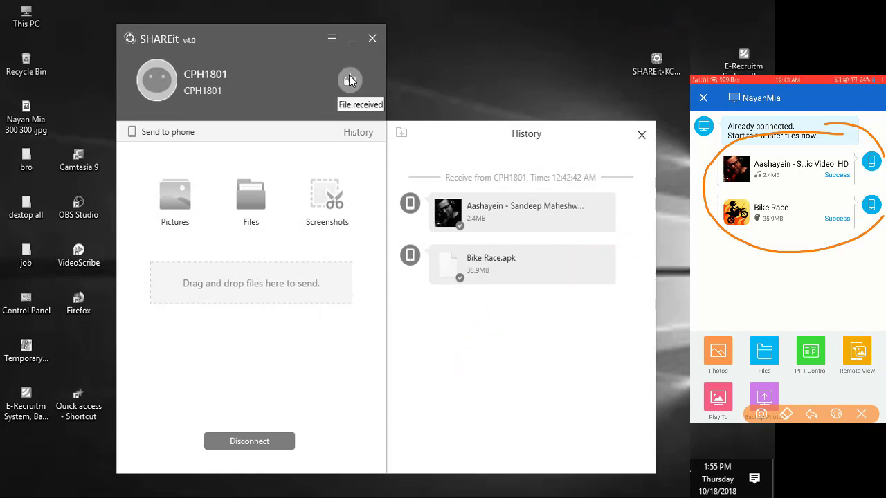
pyautogui.click(353, 84)
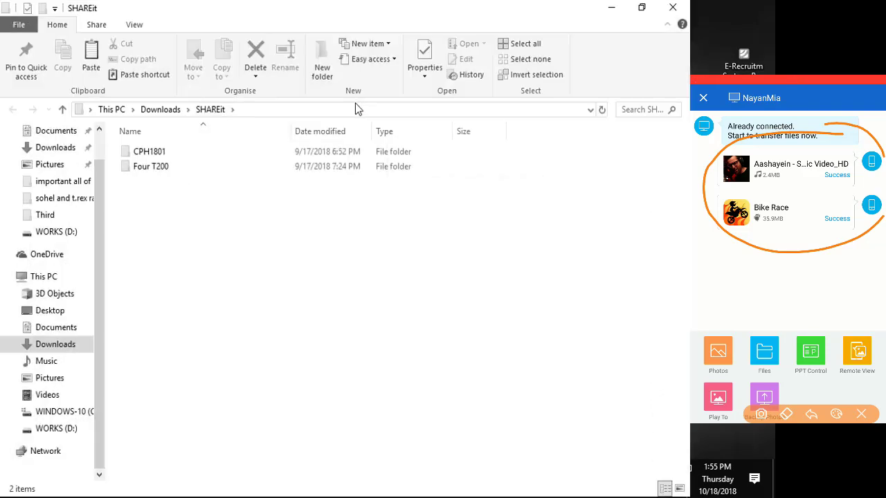
pyautogui.moveTo(161, 231); pyautogui.dragTo(218, 159)
pyautogui.click(181, 200)
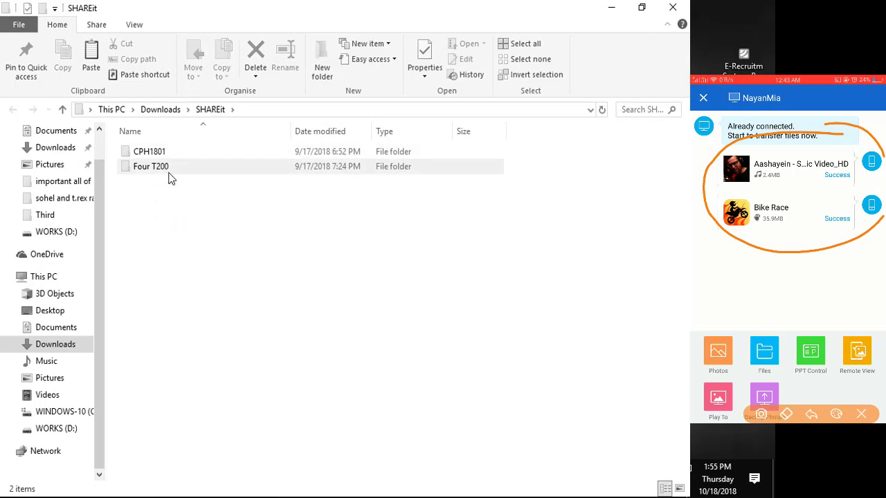
pyautogui.moveTo(196, 178)
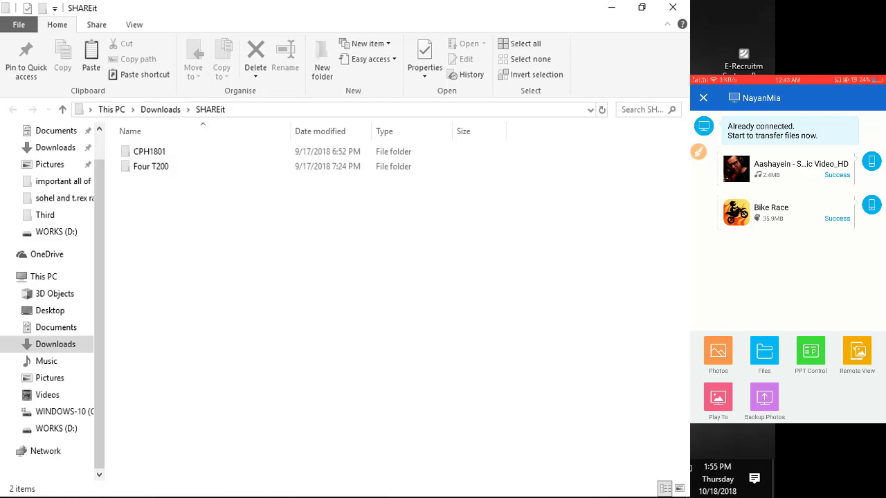
pyautogui.moveTo(267, 36); pyautogui.dragTo(427, 98)
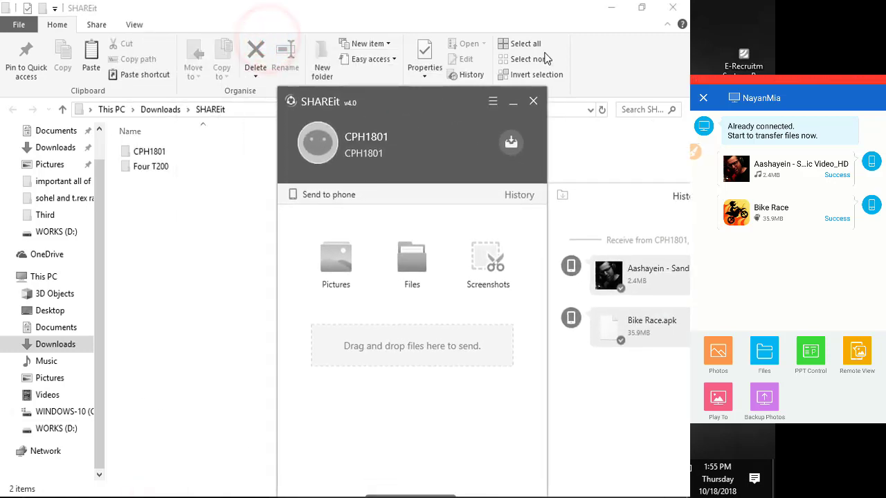
pyautogui.click(676, 8)
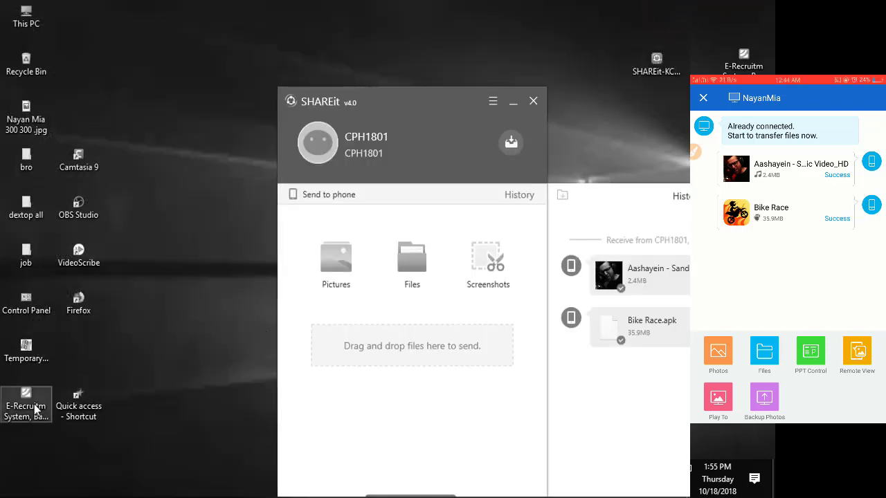
# - Move the E-Recruitment System PDF to an empty desktop area beside SHAREit and reposition the SHAREit window
pyautogui.moveTo(159, 220); pyautogui.dragTo(170, 119)
pyautogui.click(12, 406)
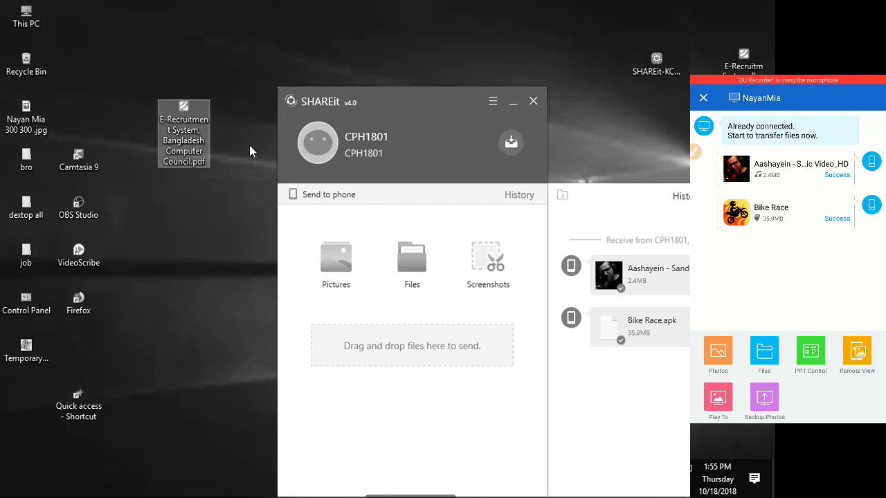
pyautogui.moveTo(426, 112); pyautogui.dragTo(373, 54)
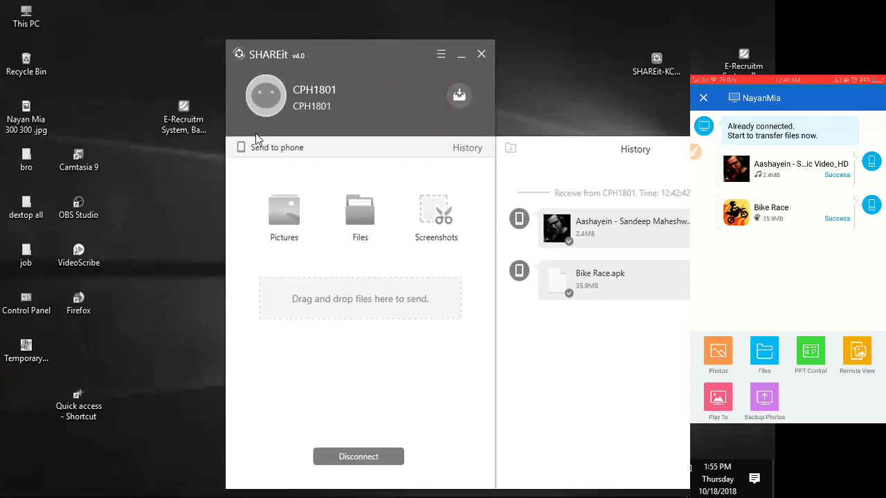
# - Send the picture 1.jpg from the Desktop folder bro > Third to the connected phone
pyautogui.click(364, 219)
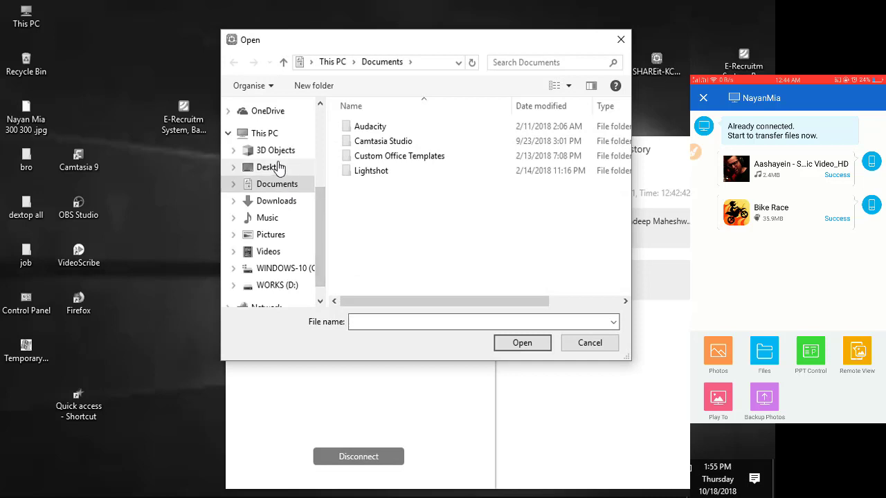
pyautogui.click(277, 168)
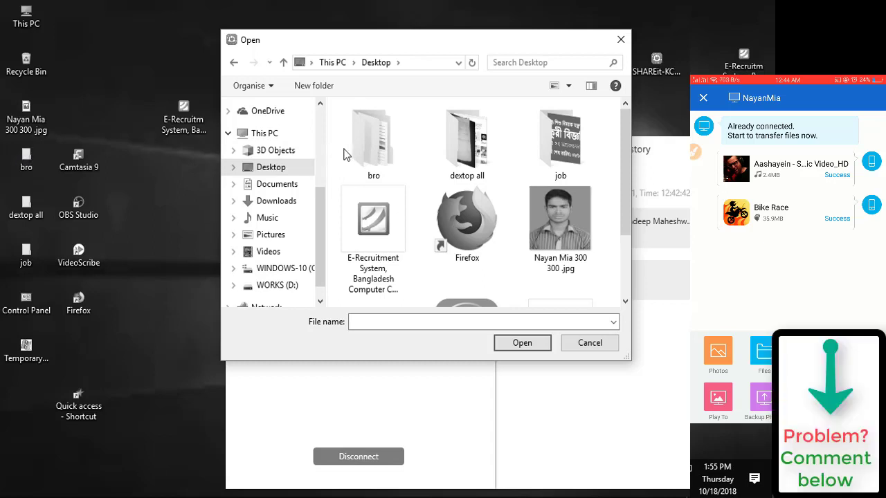
pyautogui.doubleClick(371, 138)
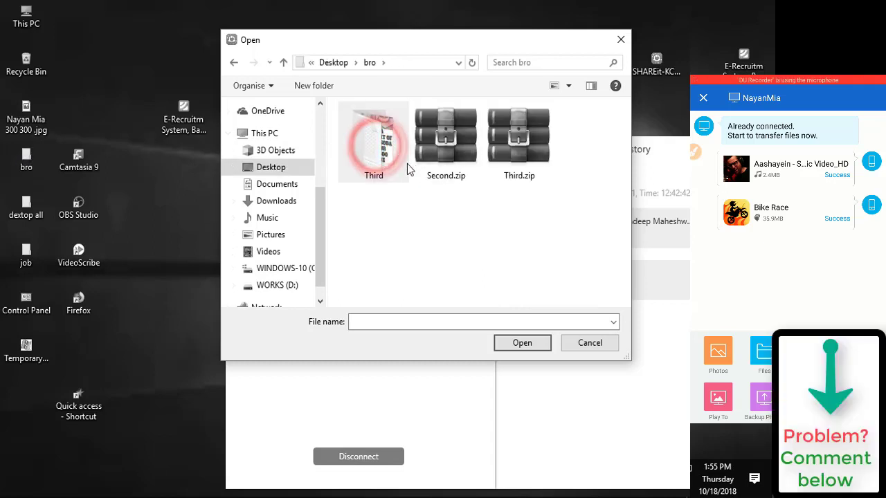
pyautogui.doubleClick(373, 146)
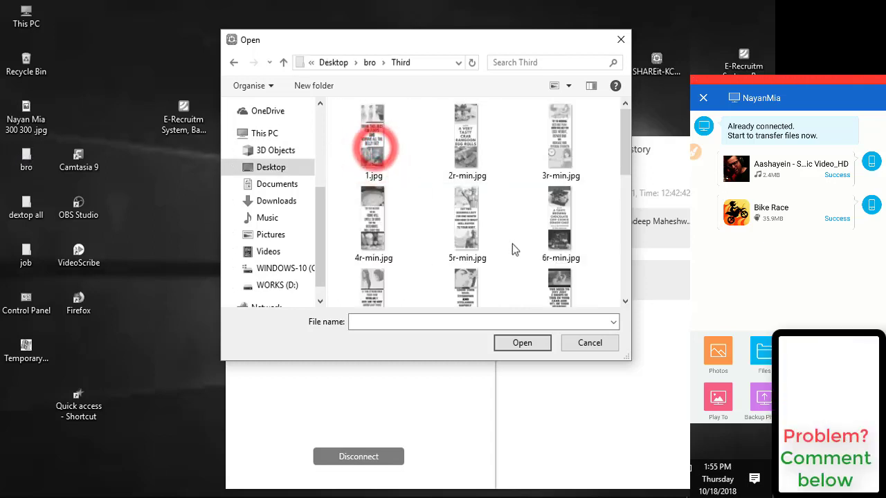
pyautogui.click(384, 149)
pyautogui.click(522, 343)
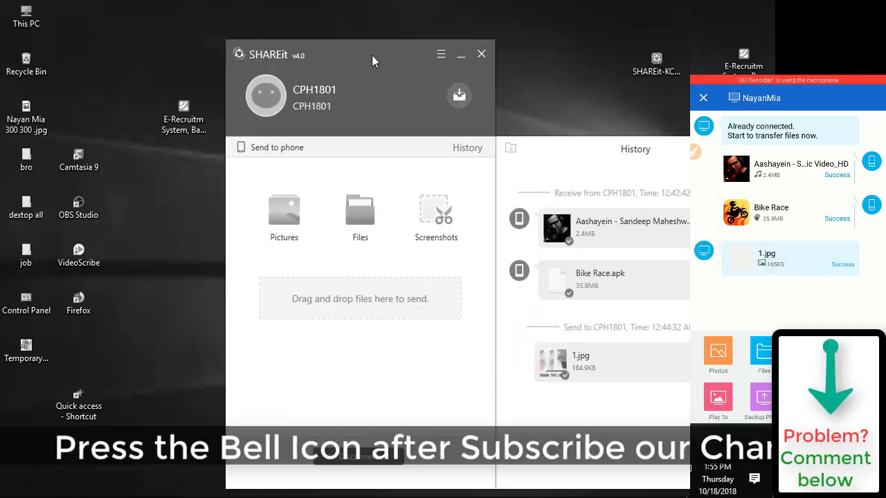
# - Rearrange the SHAREit window and the desktop PDF, and send the E-Recruitment System PDF to the phone through the drop area
pyautogui.moveTo(352, 44); pyautogui.dragTo(311, 32)
pyautogui.moveTo(172, 109); pyautogui.dragTo(111, 374)
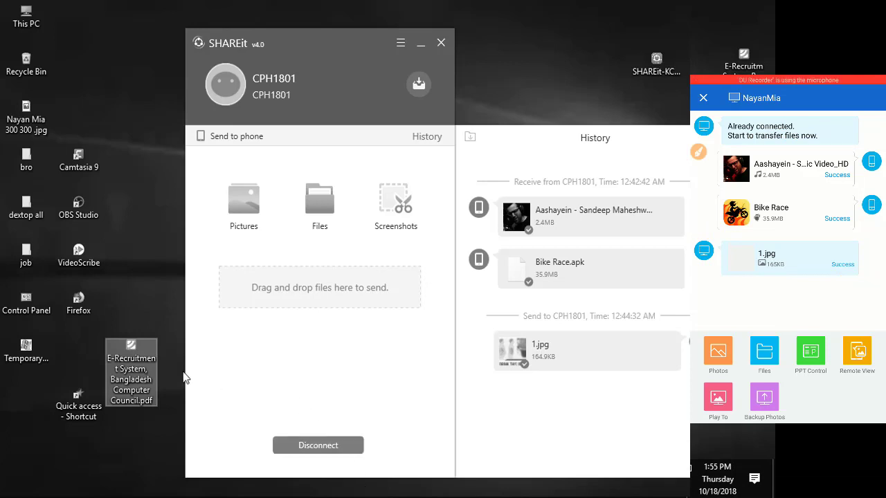
pyautogui.moveTo(130, 355); pyautogui.dragTo(294, 285)
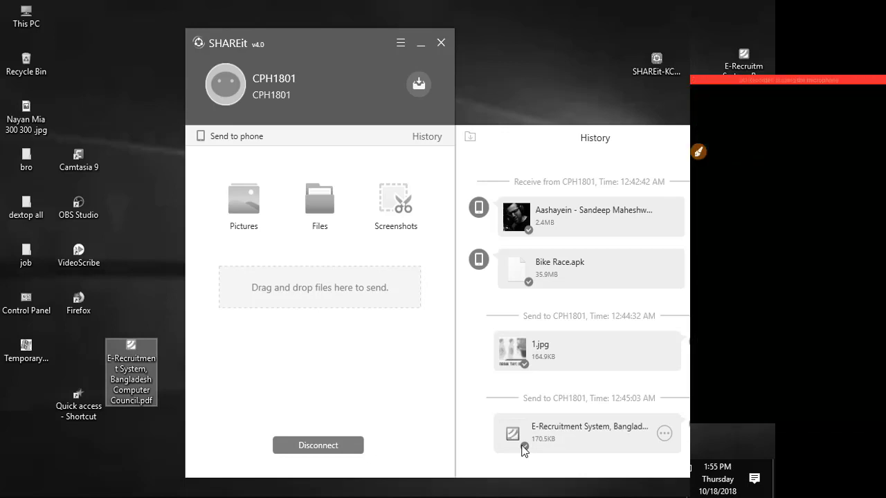
# - Open the sent E-Recruitment System PDF in Foxit Reader, look over its first page, and minimize the reader
pyautogui.doubleClick(131, 370)
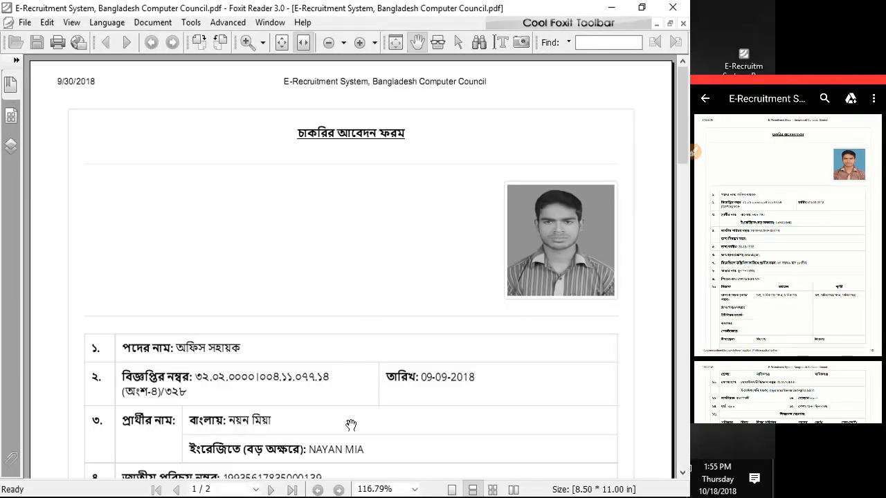
pyautogui.scroll(-3, 296, 367)
pyautogui.scroll(1, 292, 335)
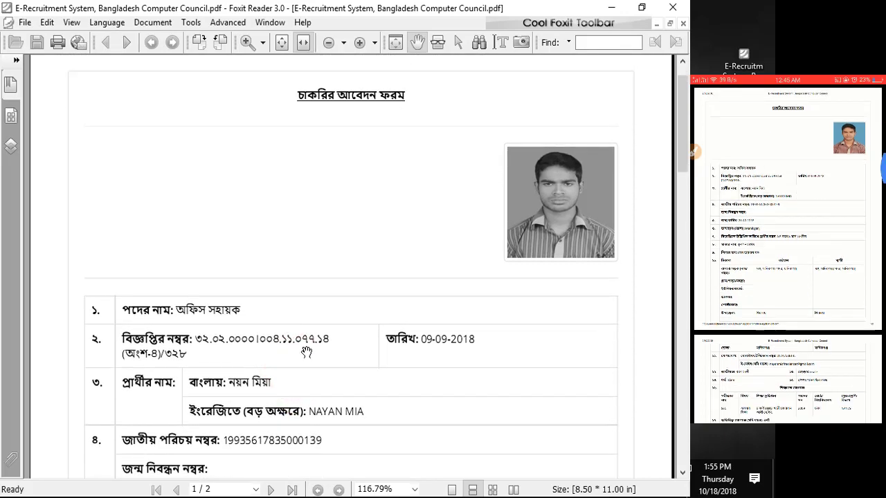
pyautogui.click(342, 361)
pyautogui.moveTo(343, 361); pyautogui.dragTo(344, 383)
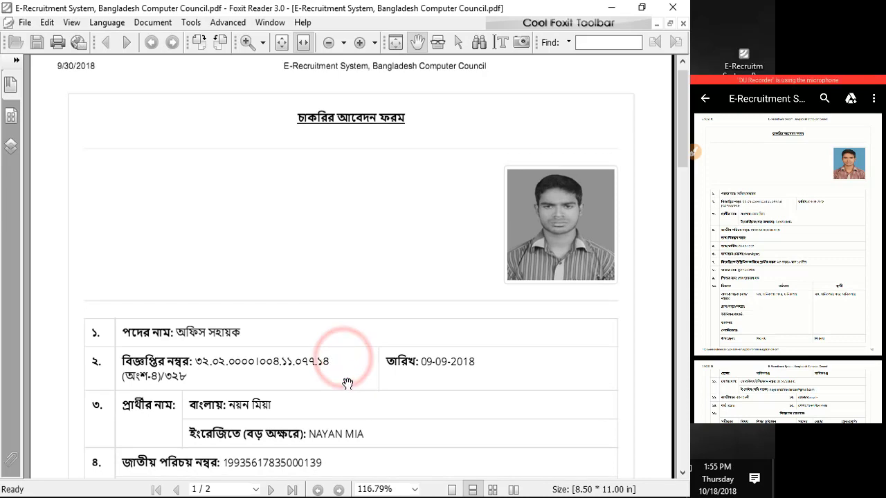
pyautogui.click(609, 8)
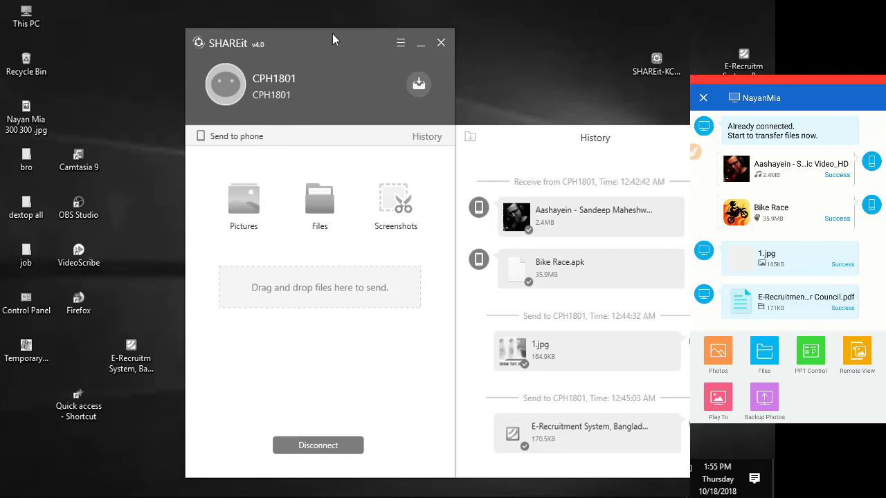
# - Shift the SHAREit window aside to bring its whole transfer history into view
pyautogui.moveTo(332, 39); pyautogui.dragTo(262, 23)
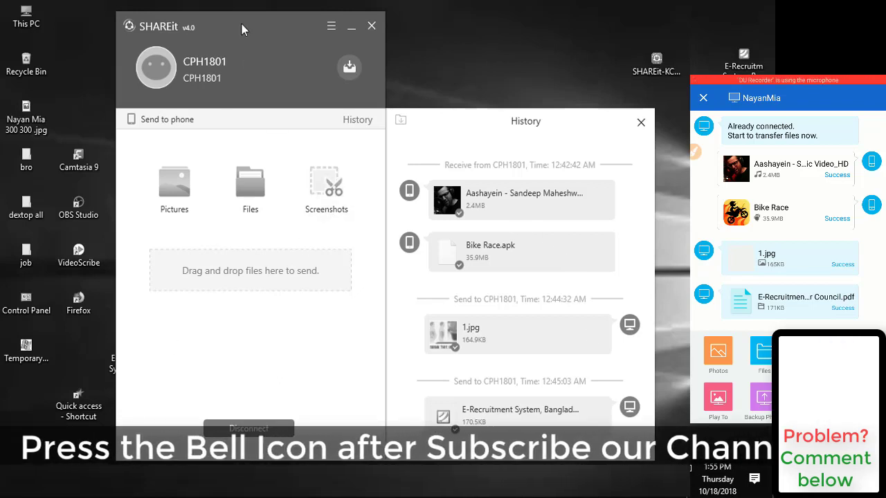
pyautogui.moveTo(241, 23)
pyautogui.mouseDown()
pyautogui.moveTo(285, 44)
pyautogui.moveTo(252, 24)
pyautogui.mouseUp()
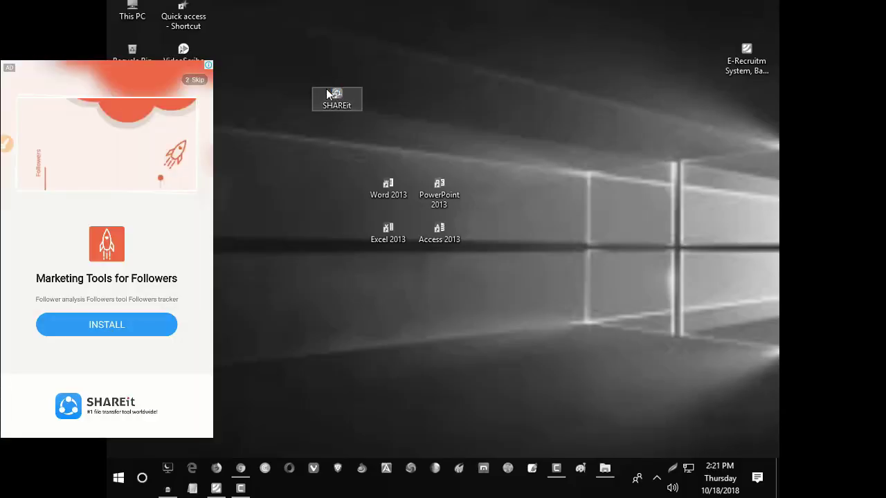
# - Launch SHAREit from its desktop shortcut, show the QR code for connecting the phone, and reposition the window
pyautogui.doubleClick(329, 97)
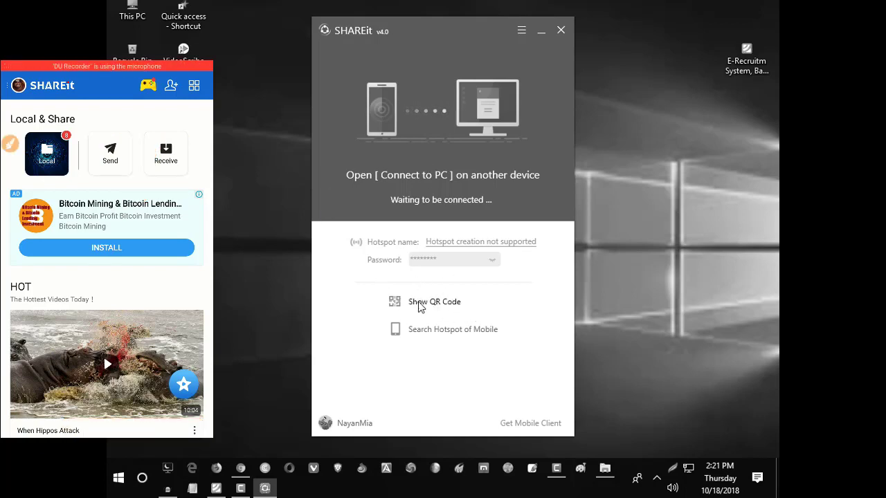
pyautogui.click(454, 306)
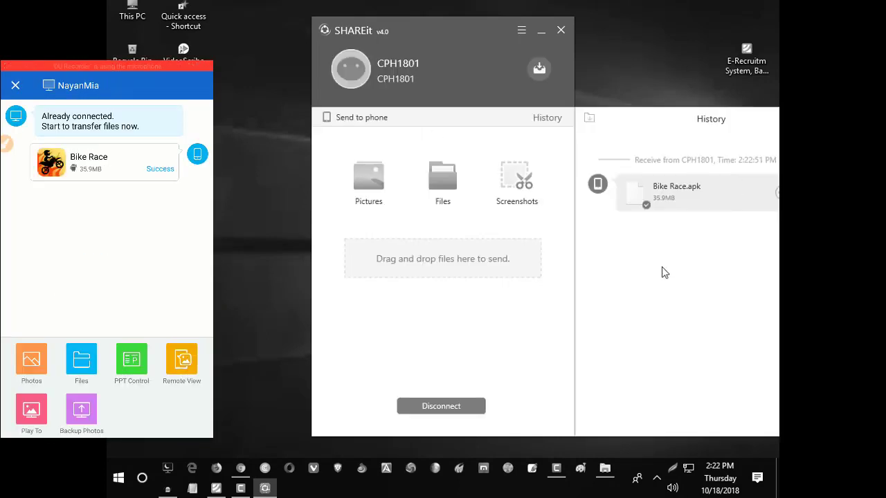
pyautogui.moveTo(458, 30); pyautogui.dragTo(381, 24)
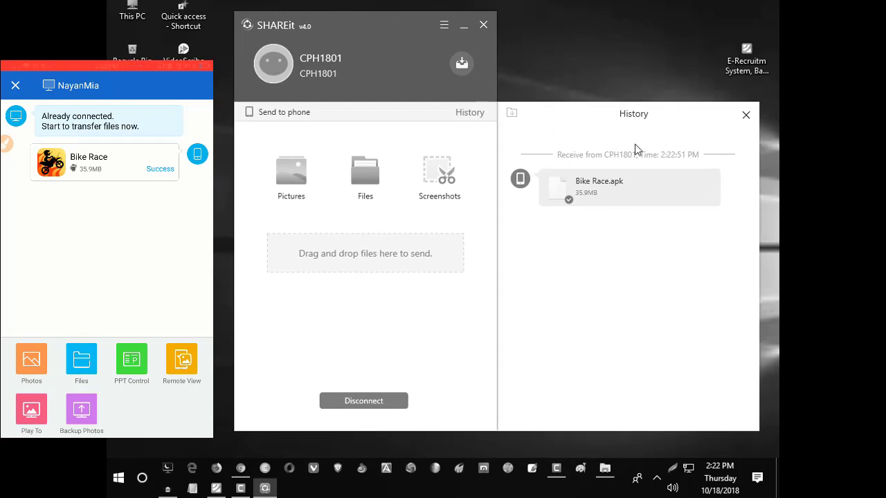